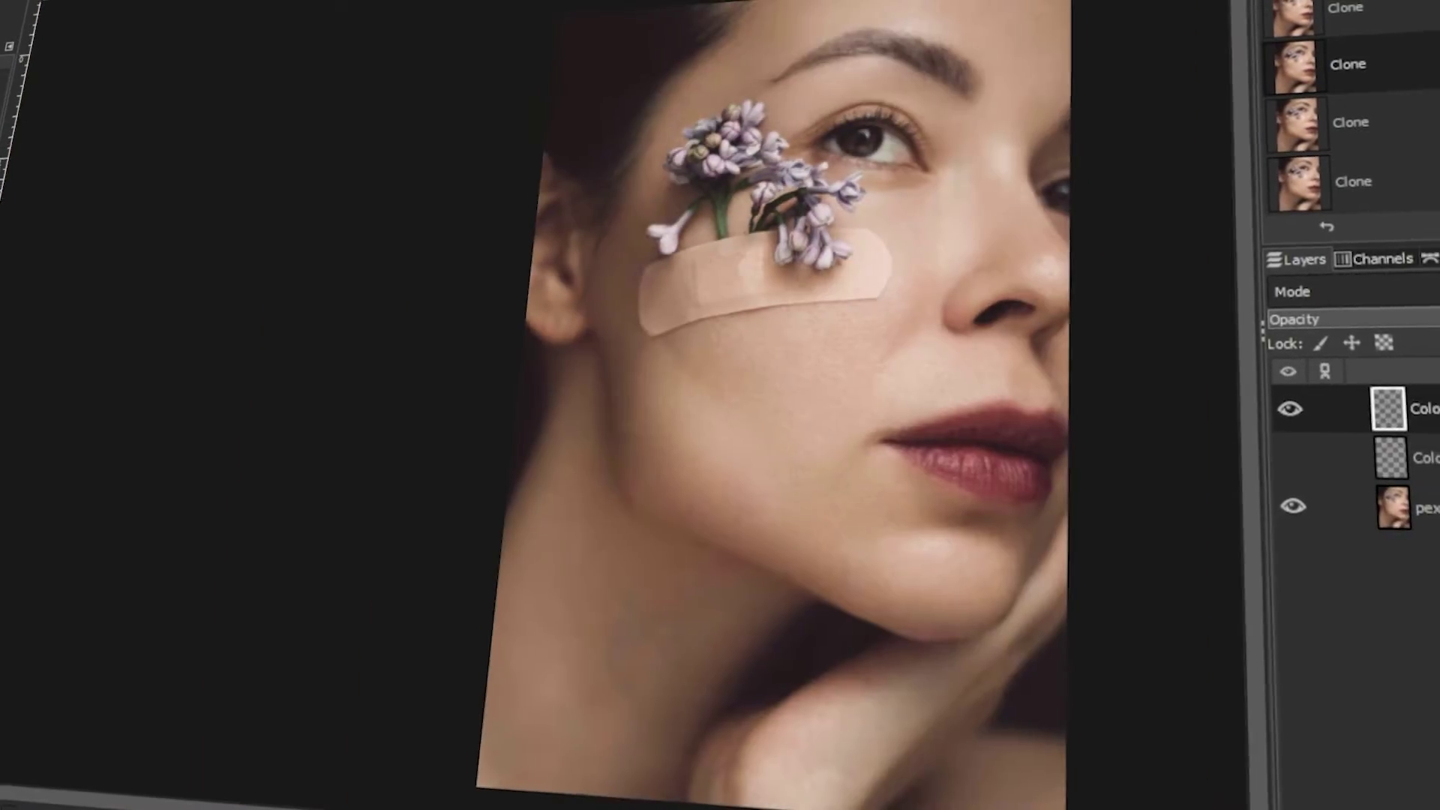
# Hide and re-show the top retouch layer to compare the portrait before and after.
pyautogui.click(1251, 411)
pyautogui.click(1173, 403)
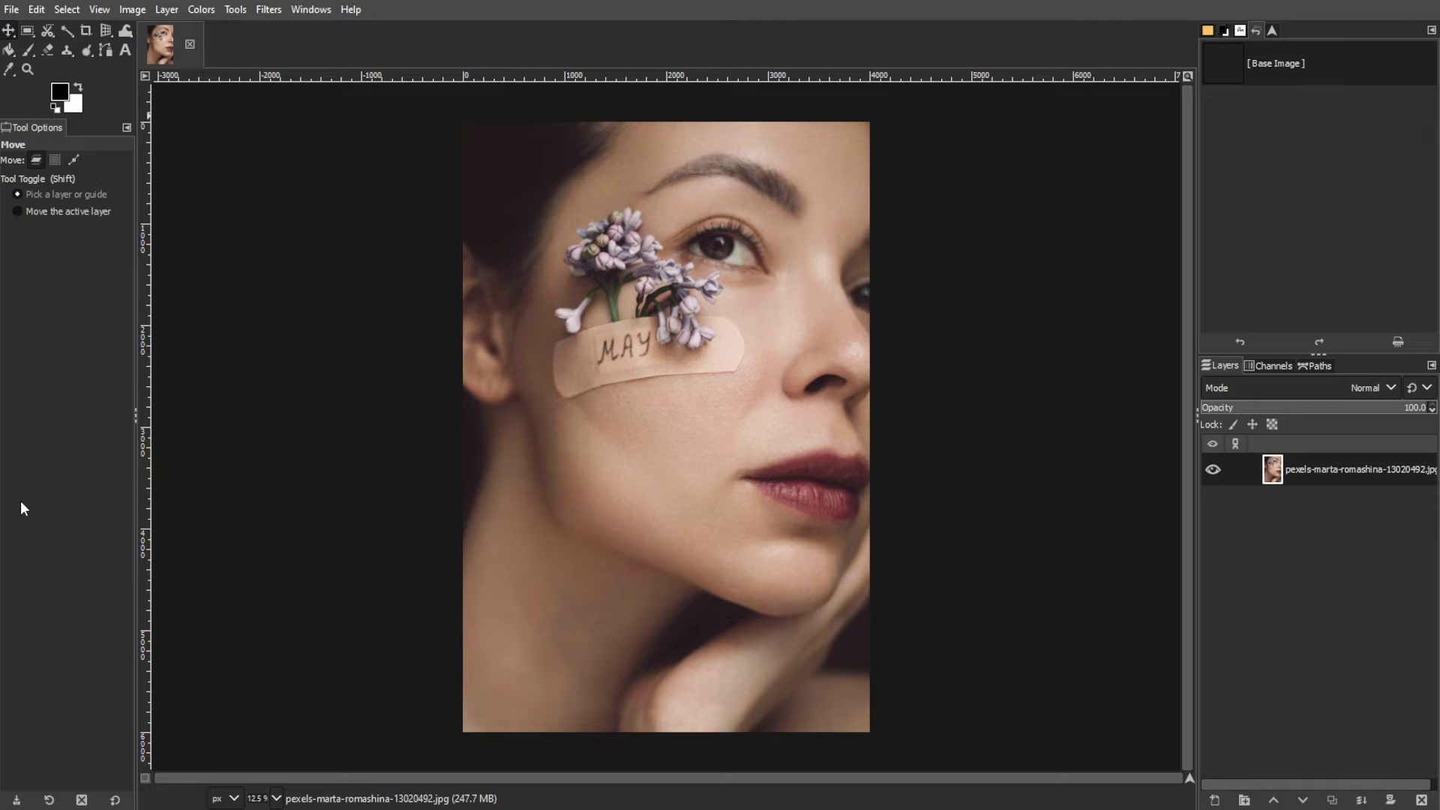
# Sample the bandage's beige skin tone as the foreground colour with the Color Picker.
pyautogui.click(9, 71)
pyautogui.keyDown('ctrl'); pyautogui.scroll(2, 529, 358); pyautogui.keyUp('ctrl')
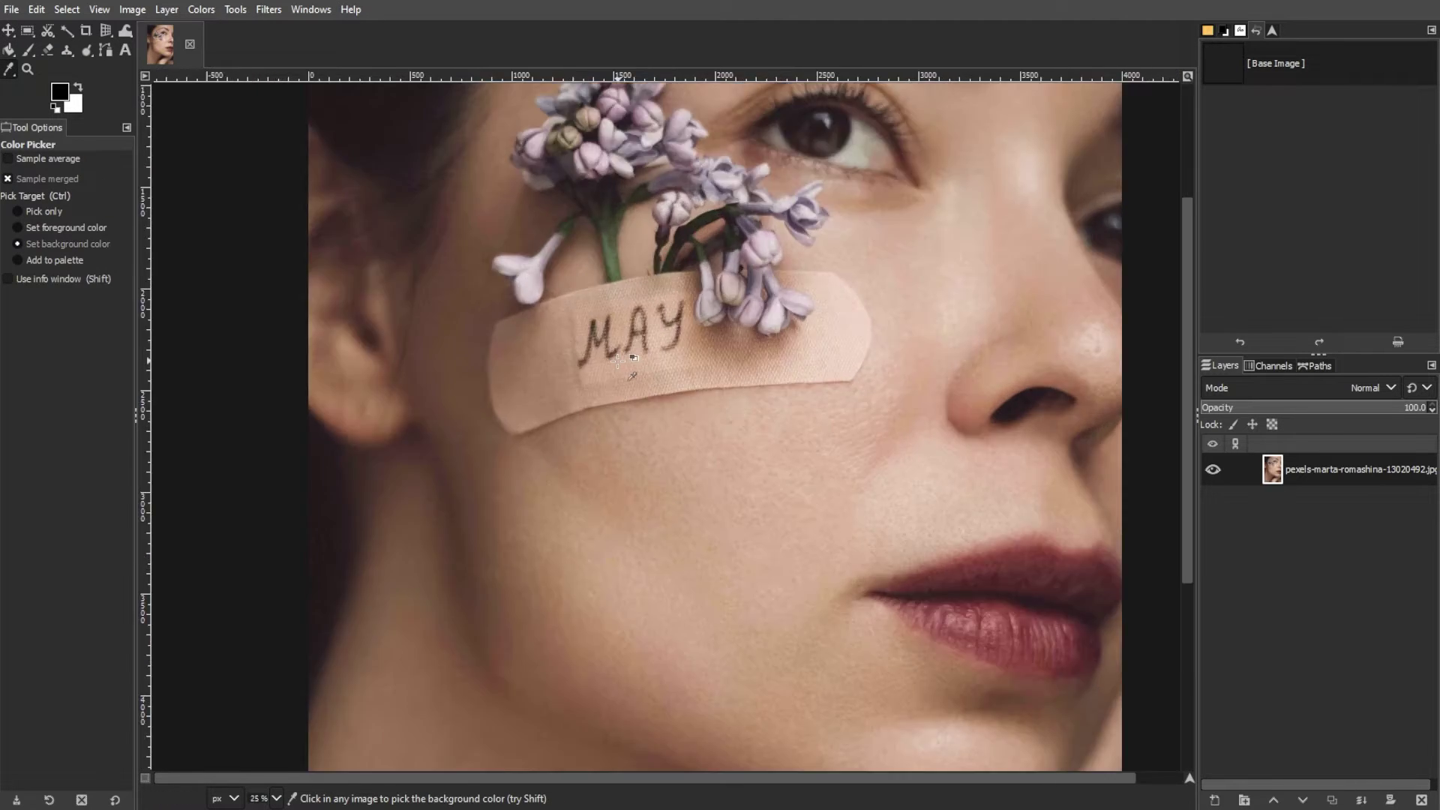
pyautogui.click(625, 363)
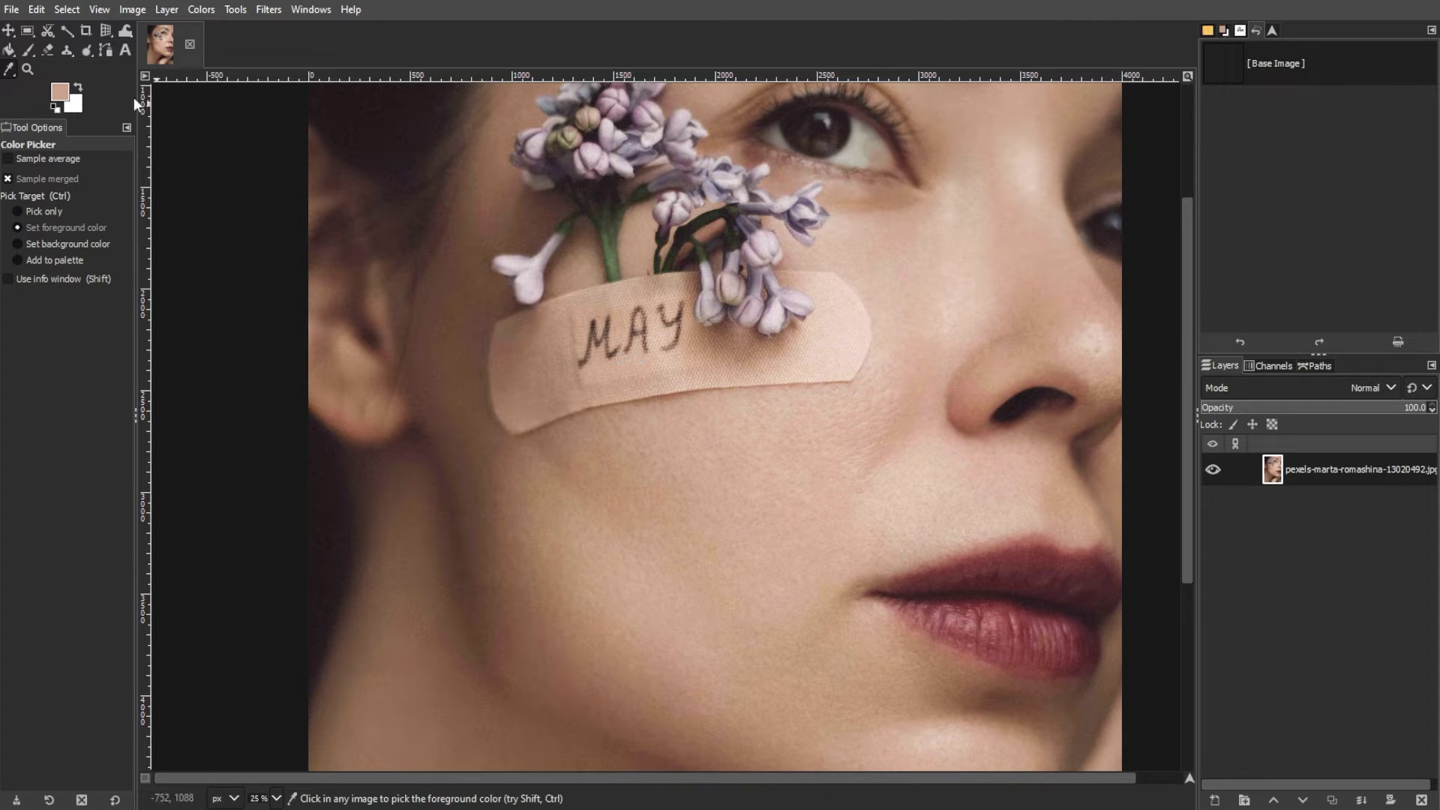
# Draw a rectangle selection enclosing the handwritten MAY letters.
pyautogui.click(27, 30)
pyautogui.moveTo(571, 309); pyautogui.dragTo(697, 372)
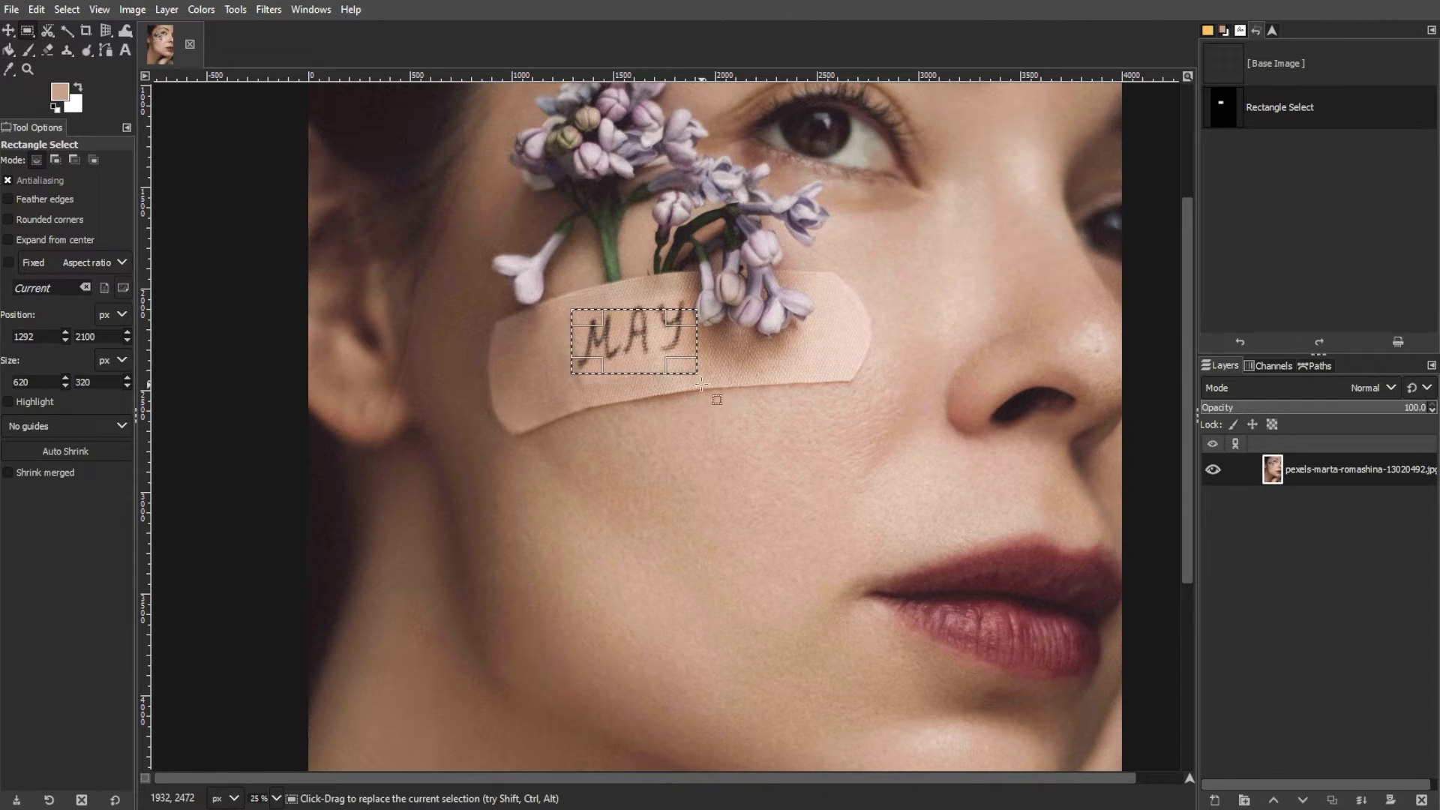
pyautogui.moveTo(635, 316); pyautogui.dragTo(630, 300)
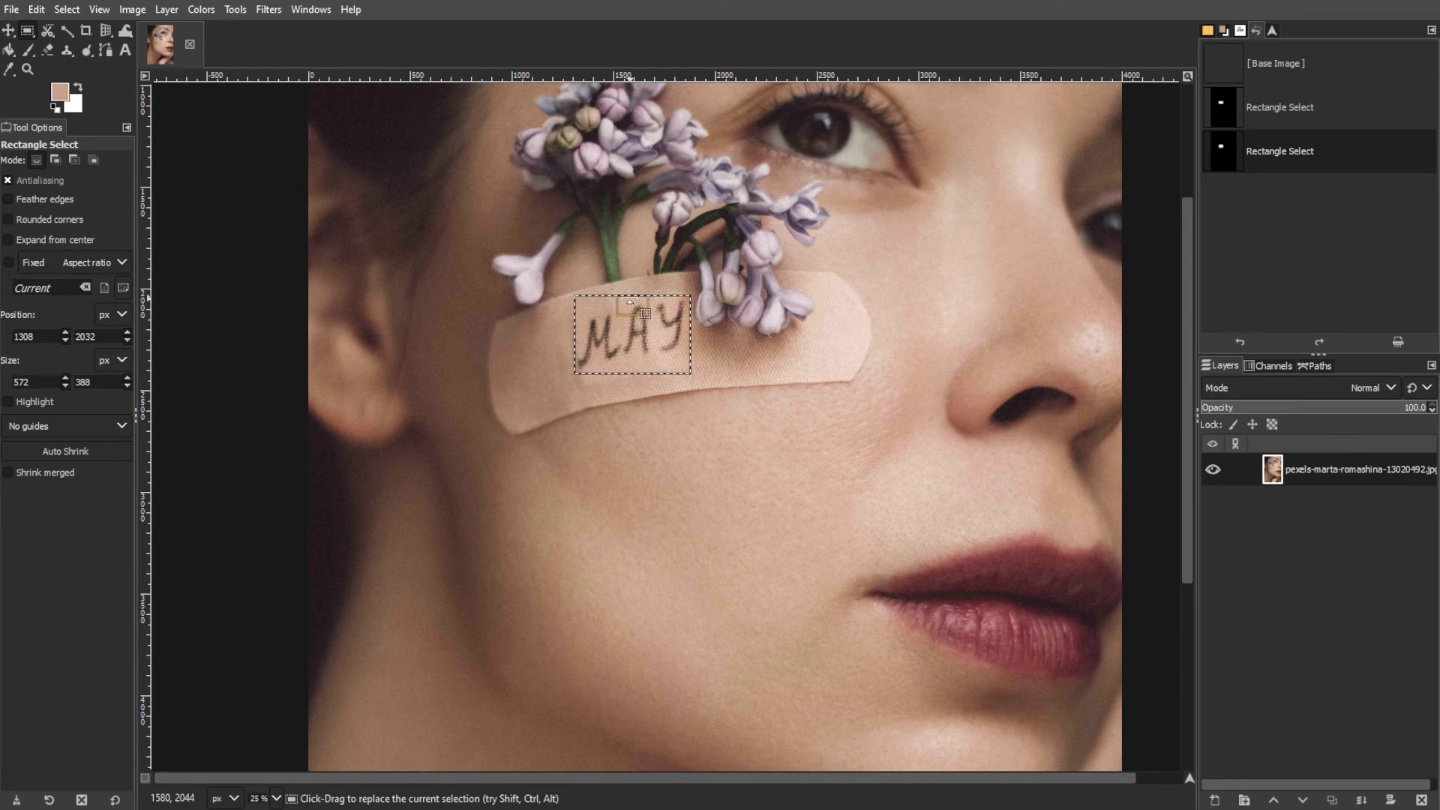
pyautogui.write('1:1')
pyautogui.press('Return')
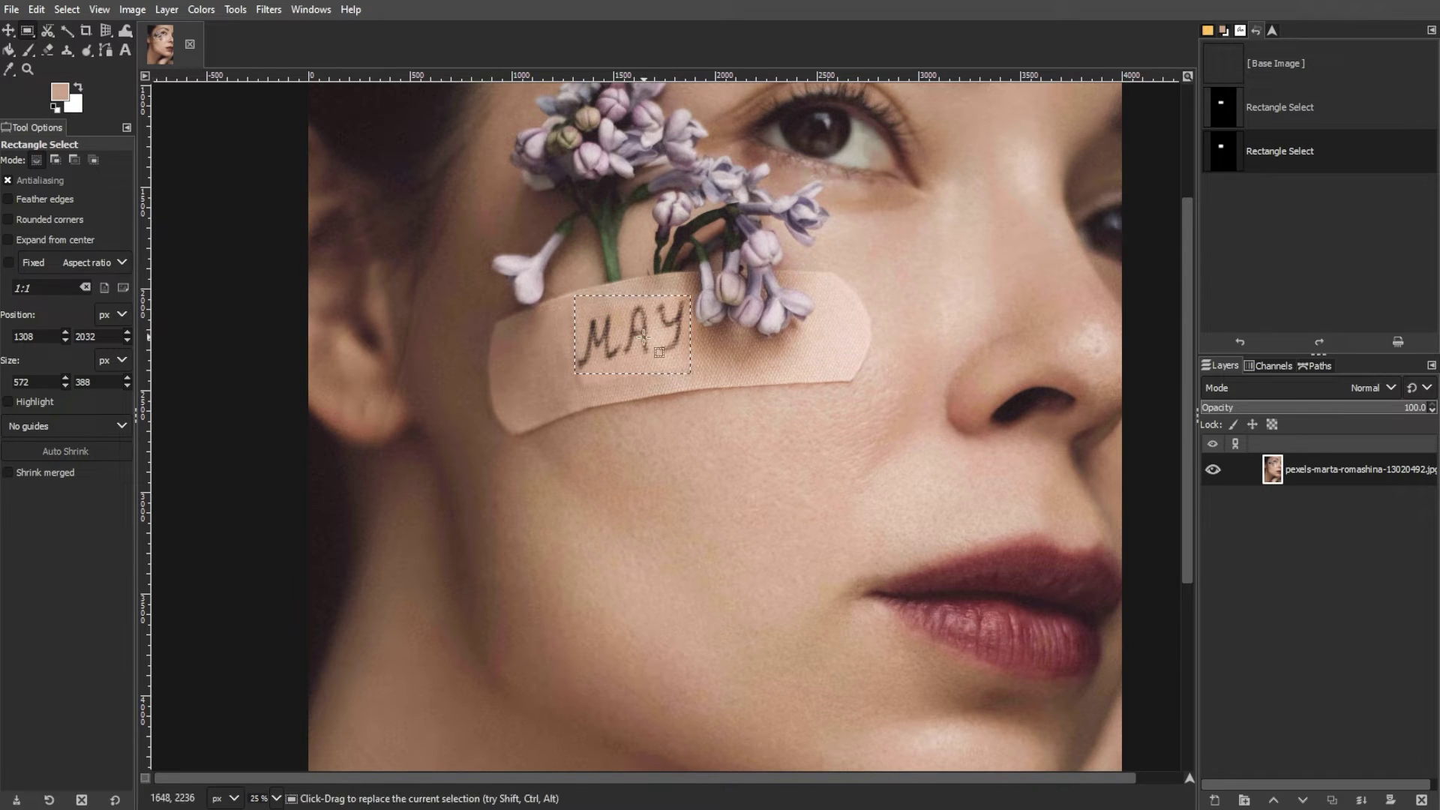
# Bucket-fill the selection with beige on a new 'Color Patch' layer, then deselect.
pyautogui.click(1214, 800)
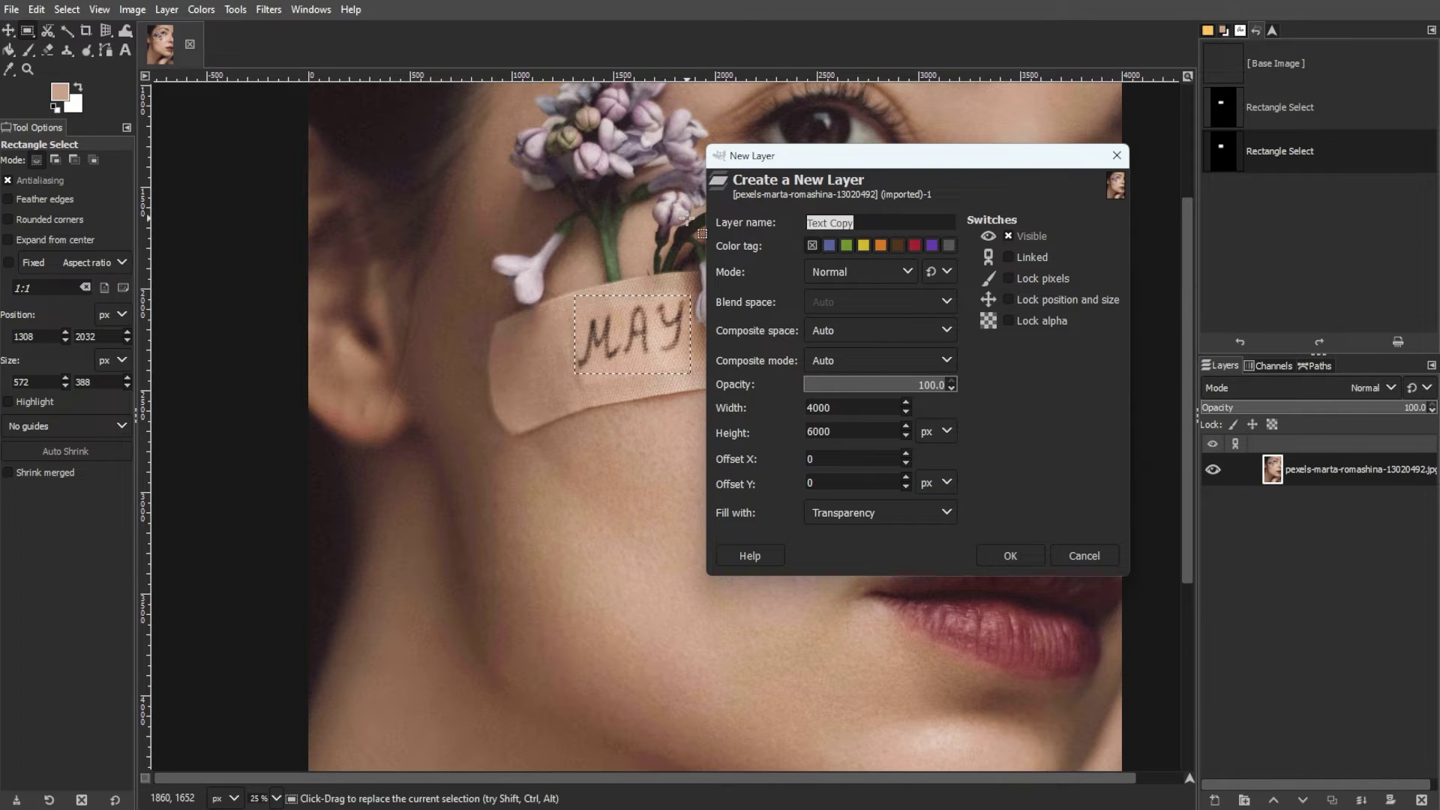
pyautogui.write('Color Patch')
pyautogui.press('Return')
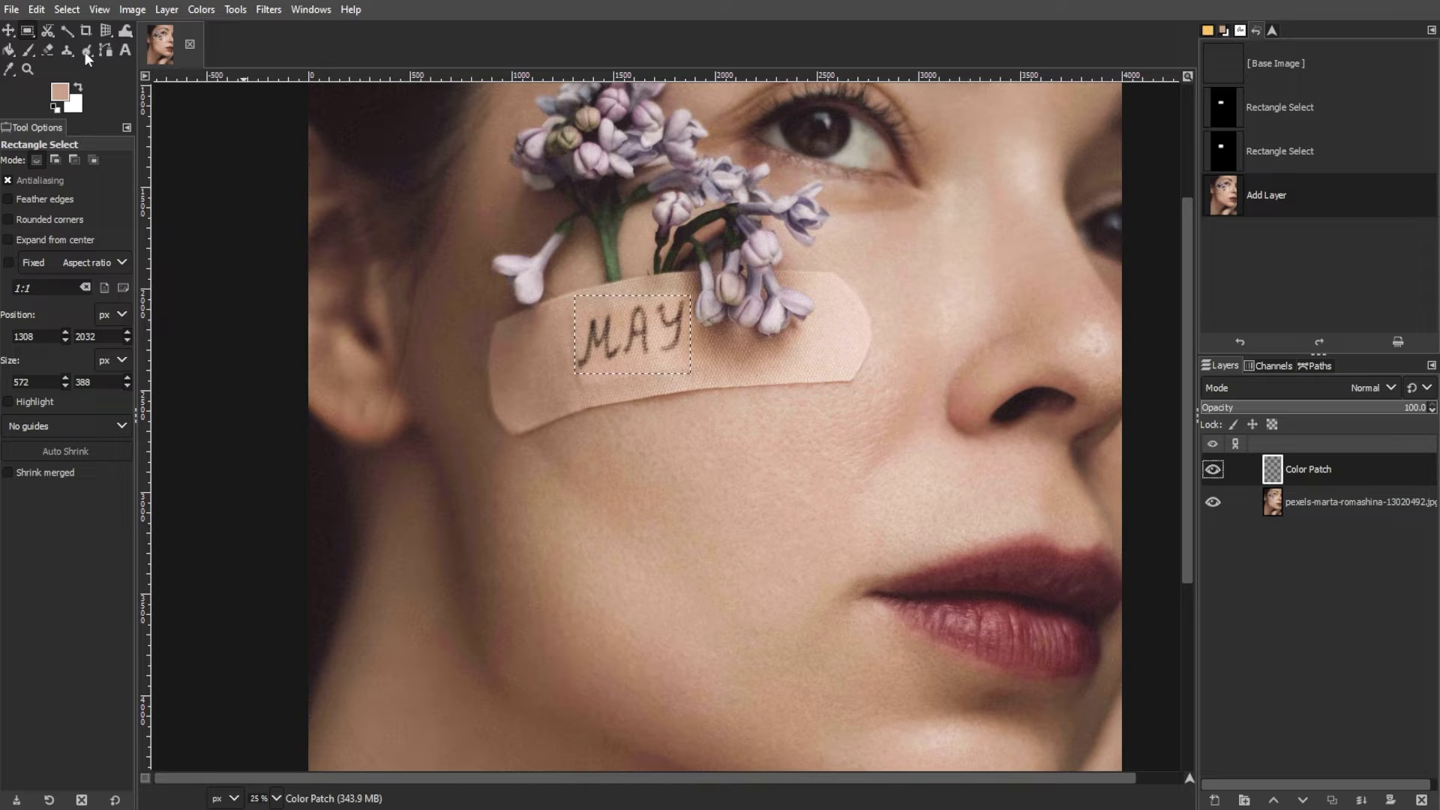
pyautogui.click(9, 49)
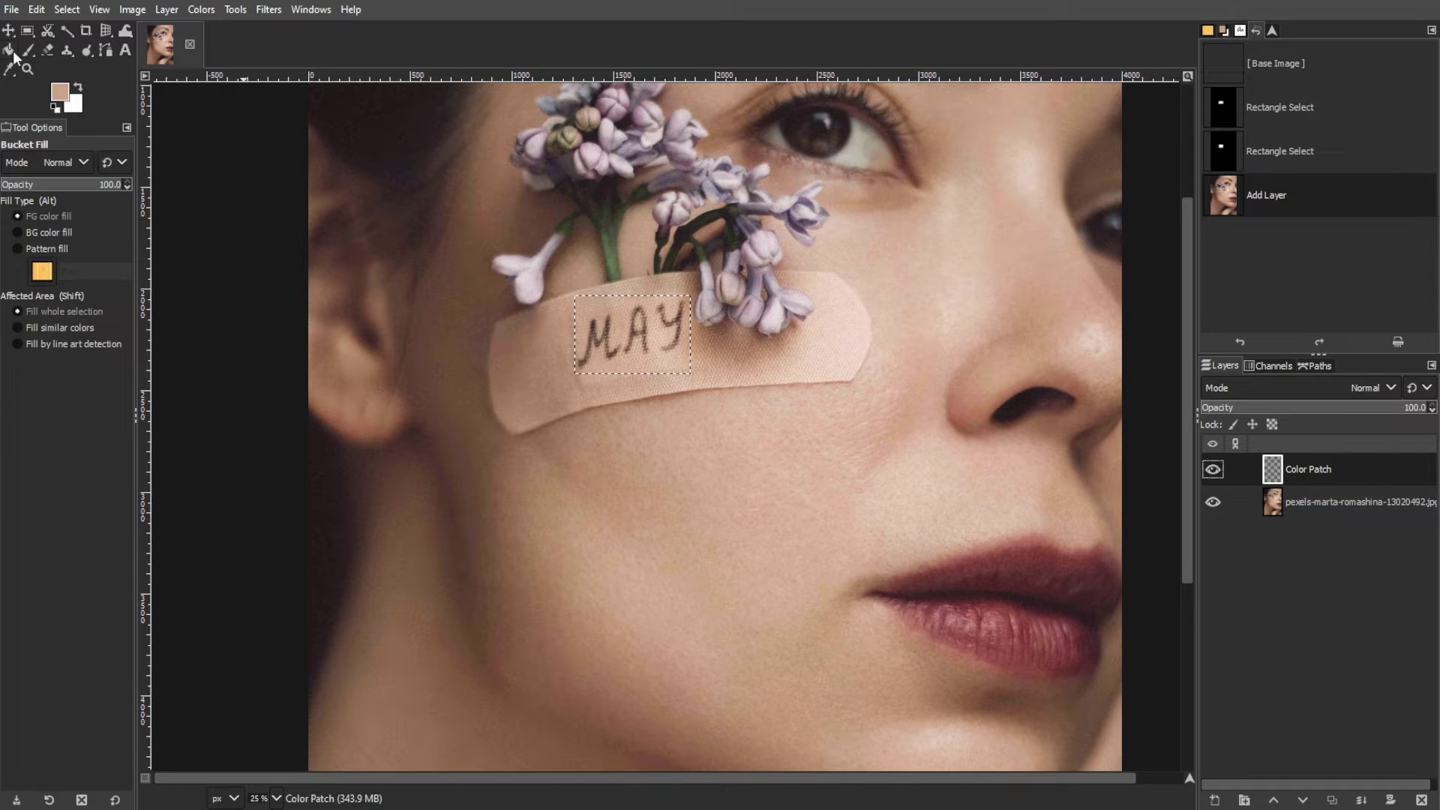
pyautogui.click(625, 336)
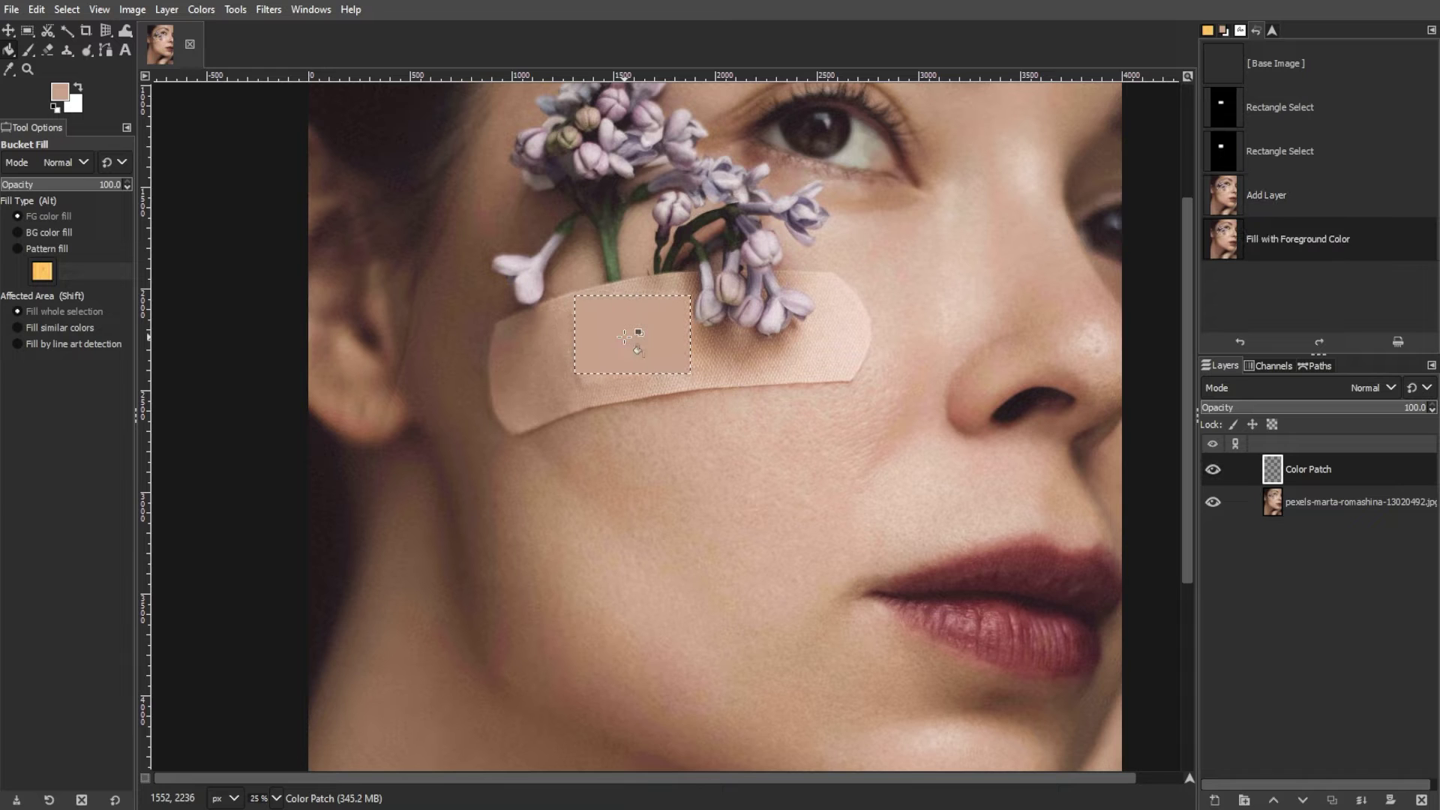
pyautogui.hotkey('ctrl', 'shift', 'a')
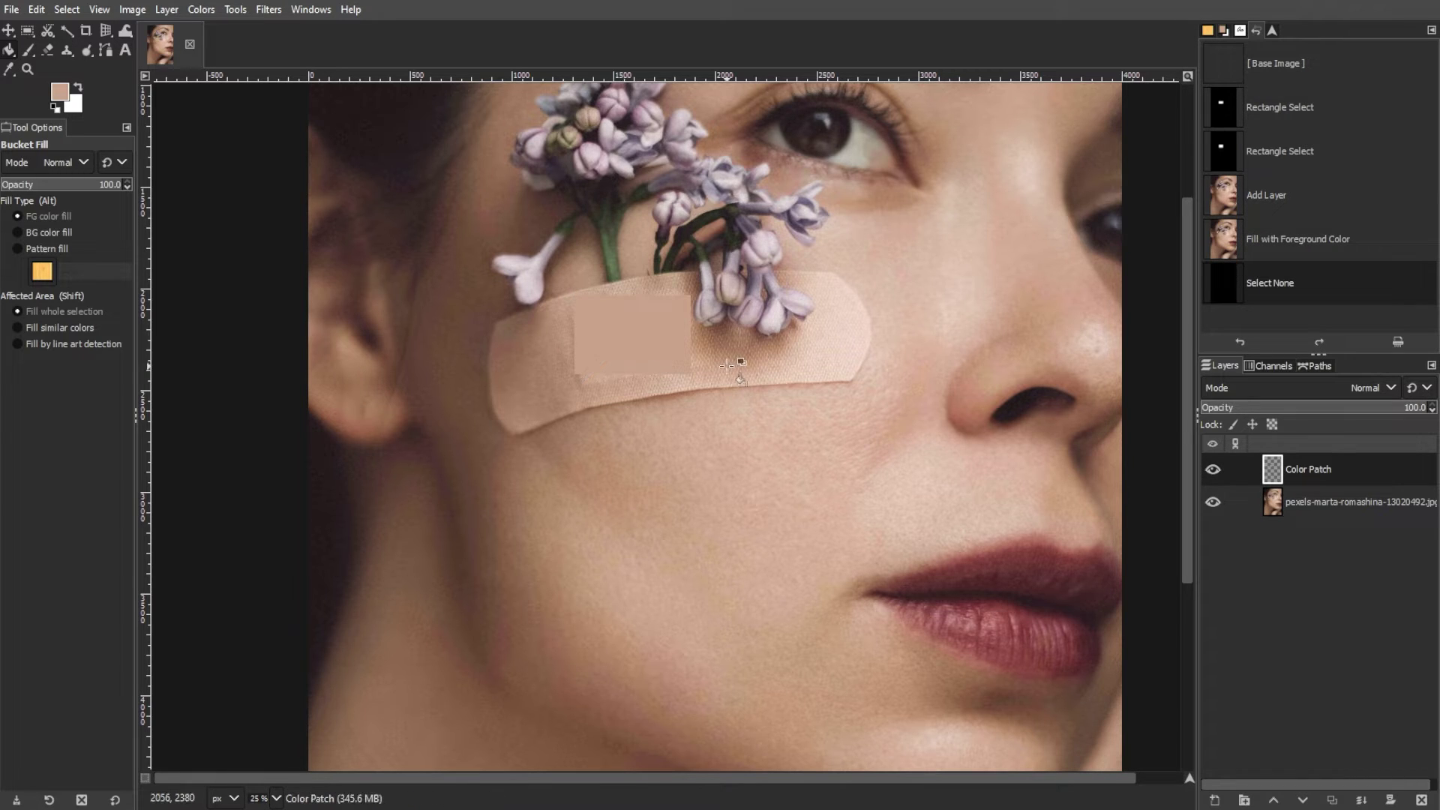
# Move and transform the patch to match the bandage's slant, then hide it.
pyautogui.press('m')
pyautogui.hscroll(2, 675, 420)
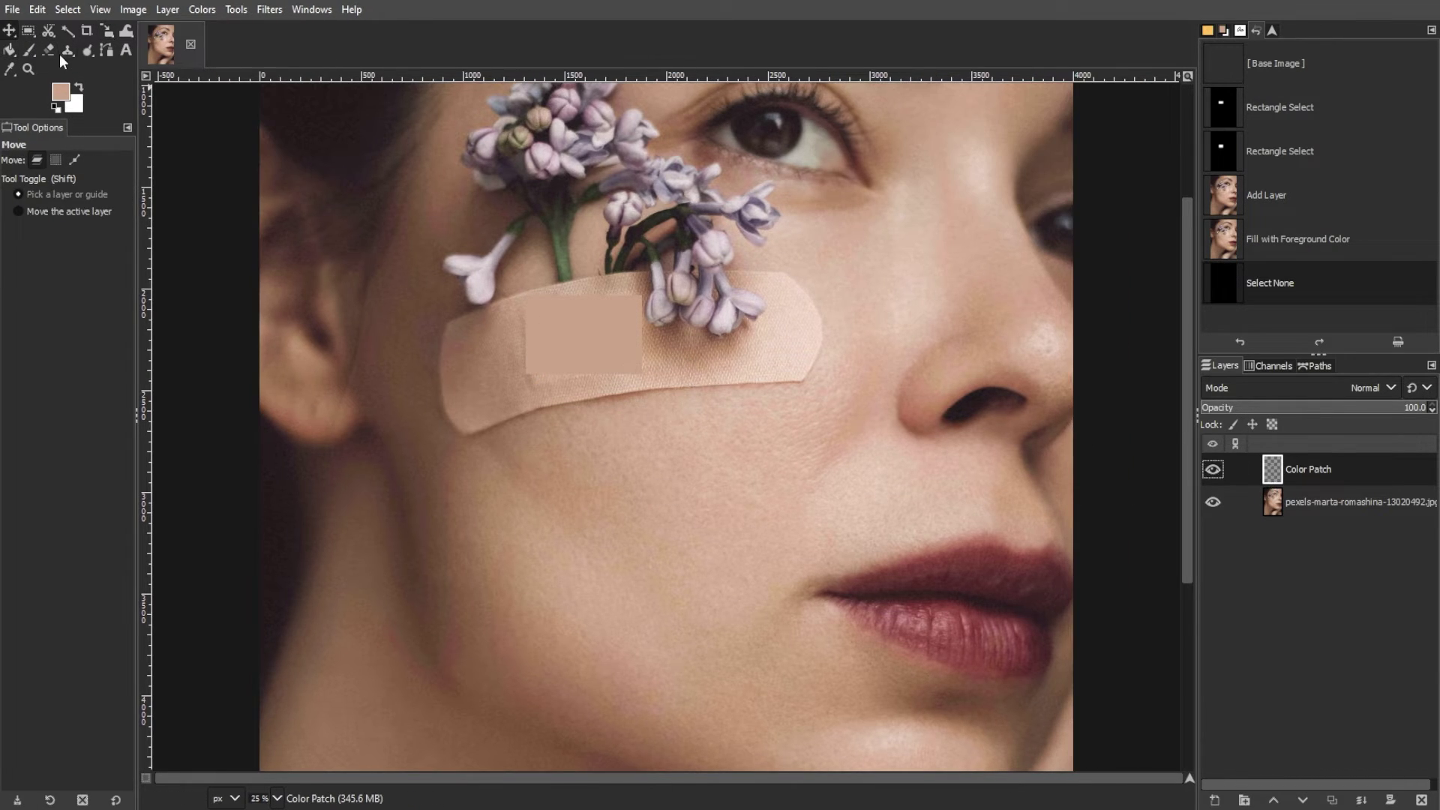
pyautogui.moveTo(547, 341); pyautogui.dragTo(542, 350)
pyautogui.hotkey('shift', 't')
pyautogui.click(247, 447)
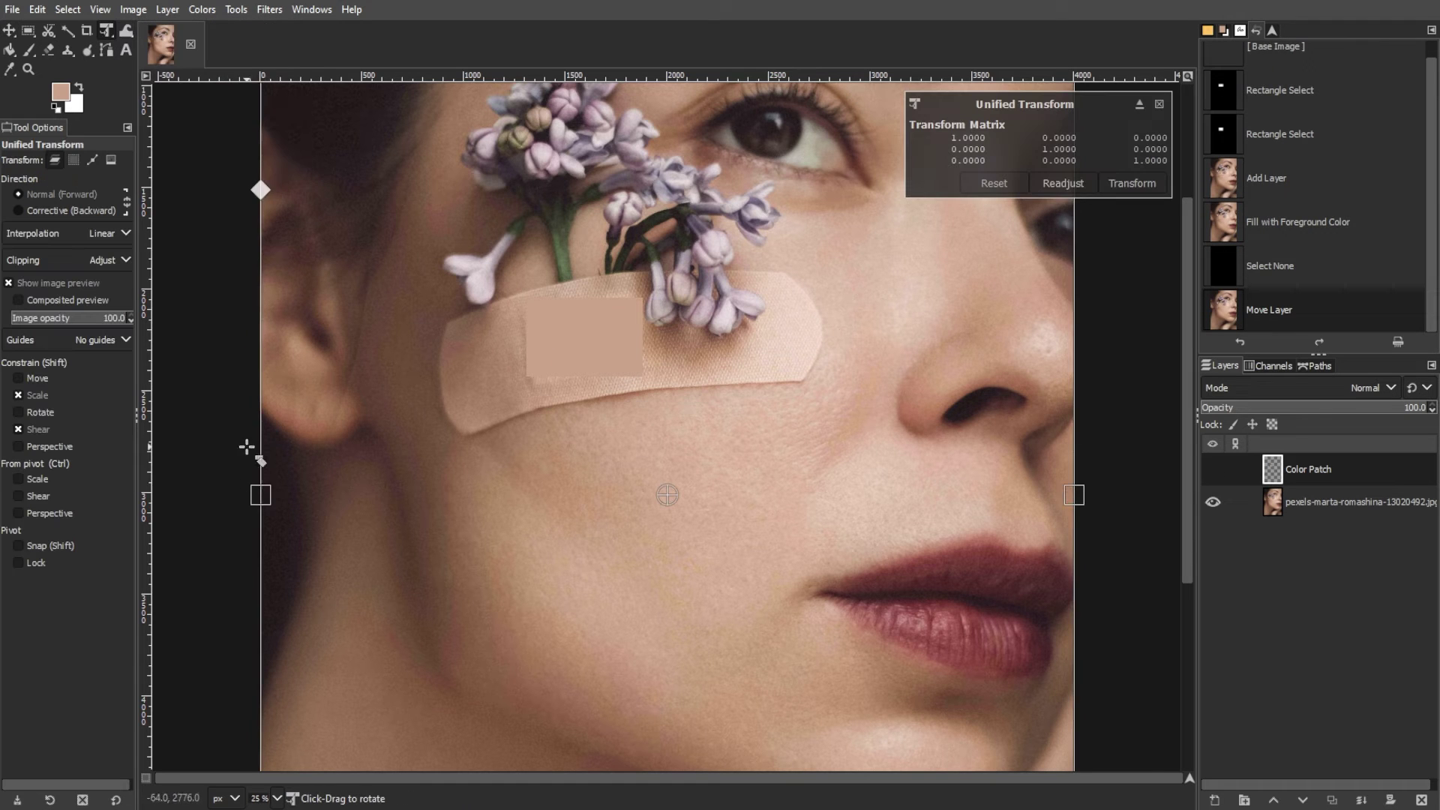
pyautogui.moveTo(247, 447); pyautogui.dragTo(245, 499)
pyautogui.moveTo(1085, 439); pyautogui.dragTo(1123, 433)
pyautogui.press('Return')
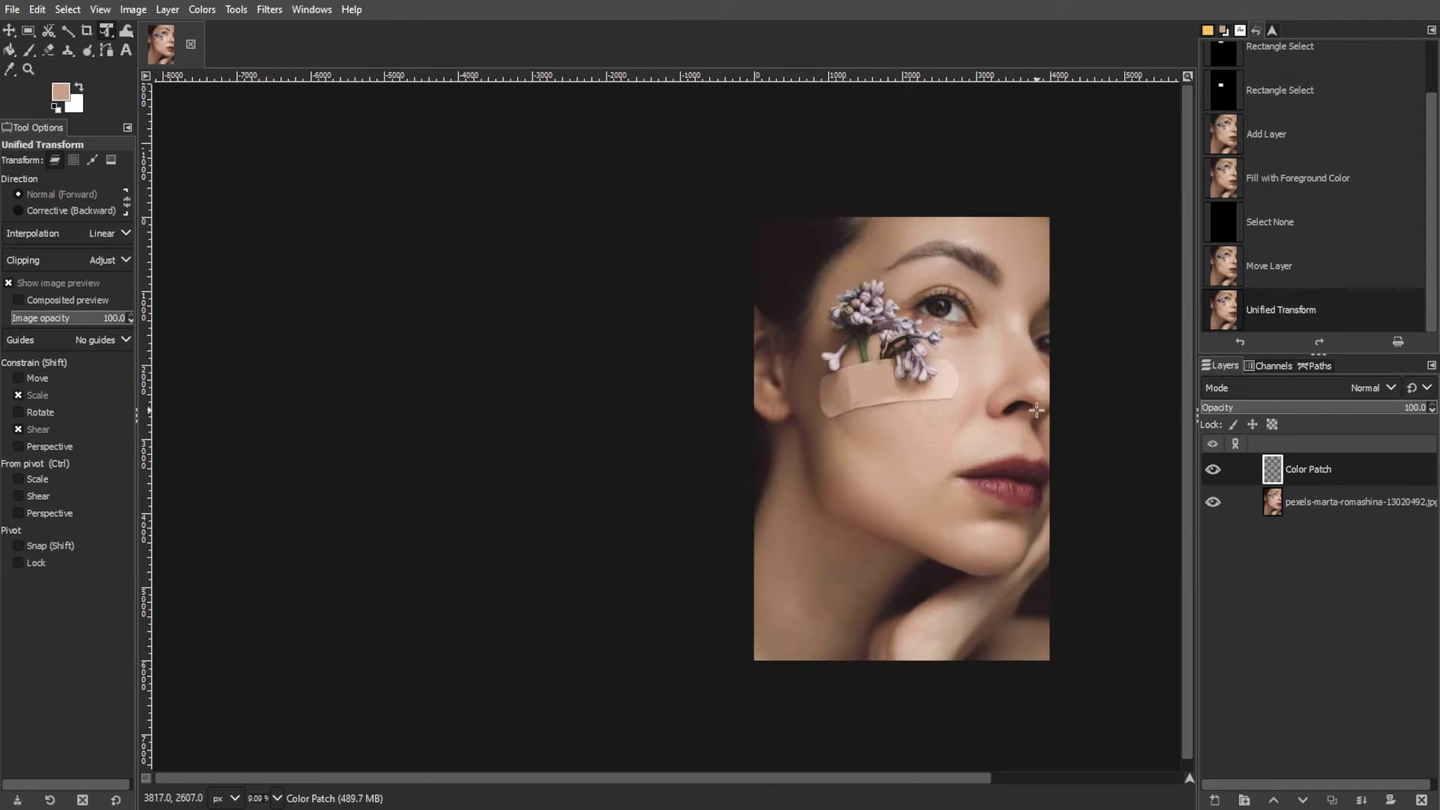
pyautogui.press('-')
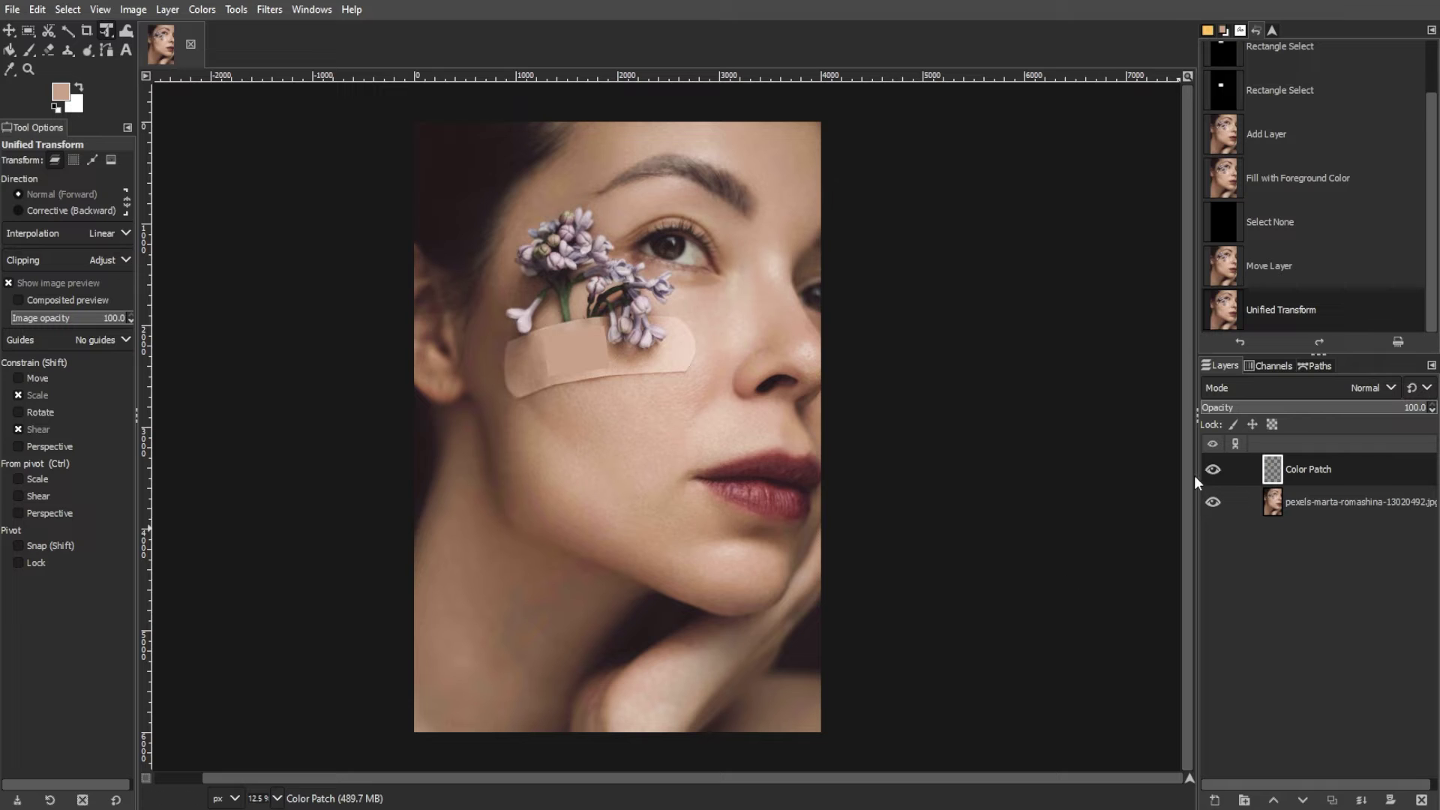
pyautogui.click(1213, 469)
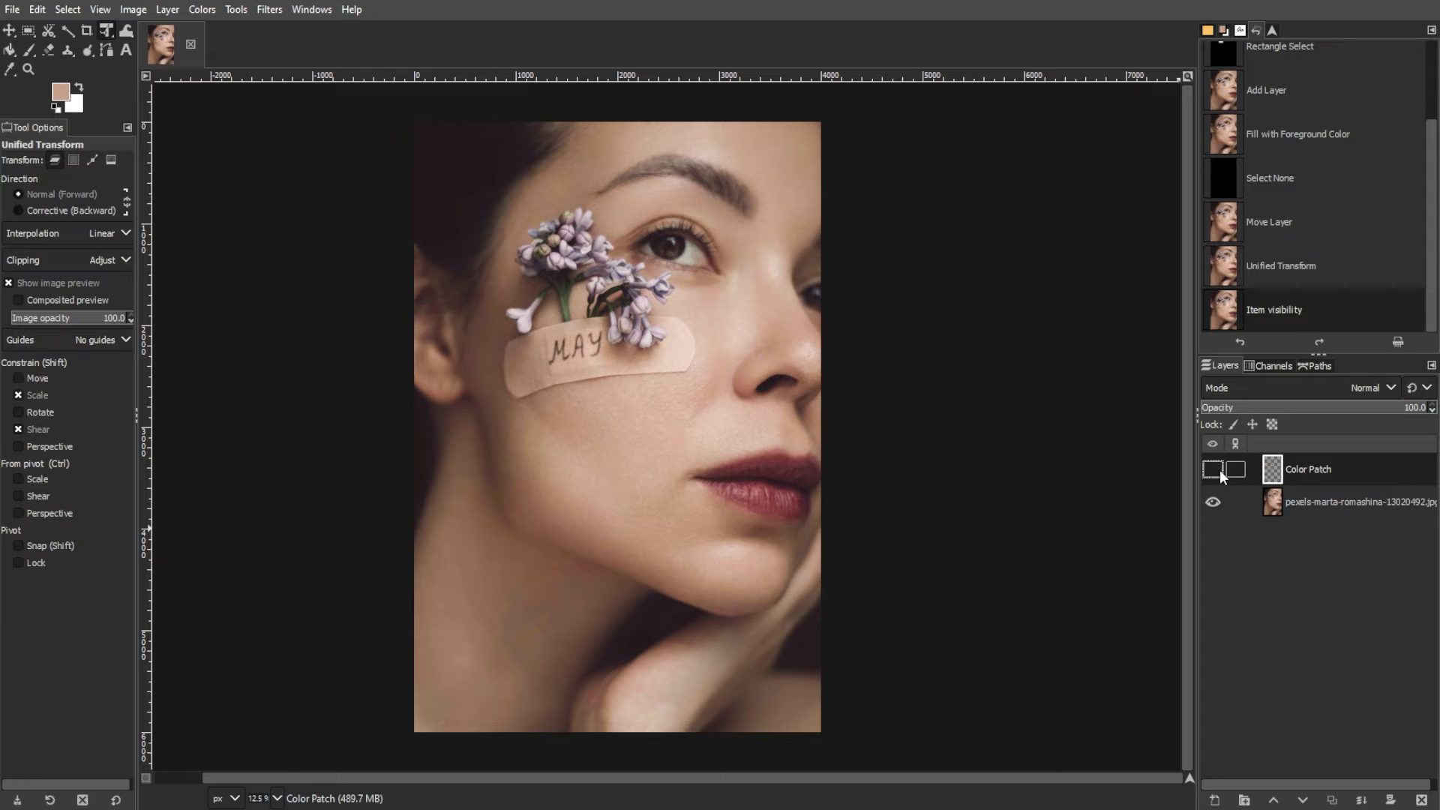
# Add an empty 'Color Patch #1' layer and set the Clone tool to sample all layers.
pyautogui.click(1215, 801)
pyautogui.click(1312, 784)
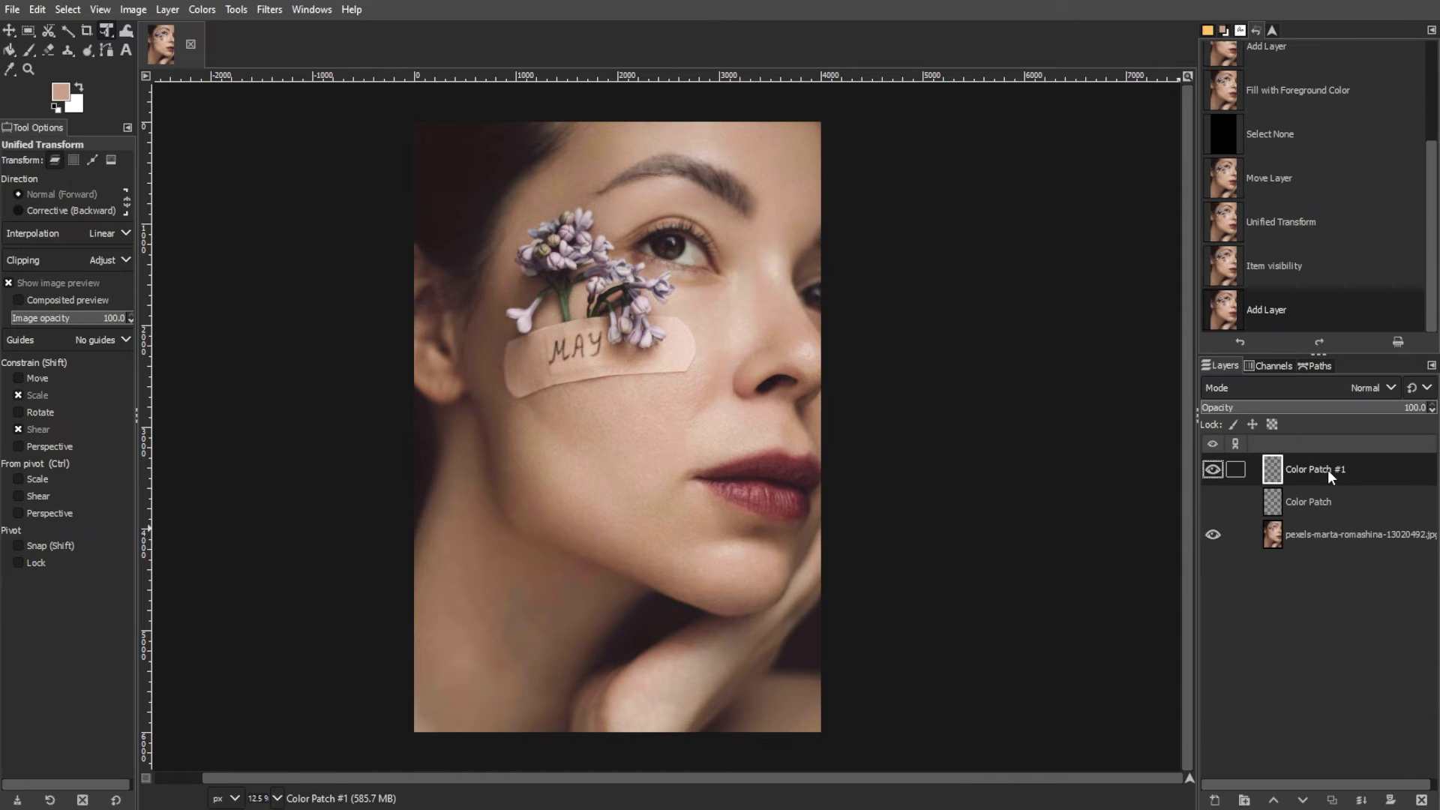
pyautogui.click(73, 51)
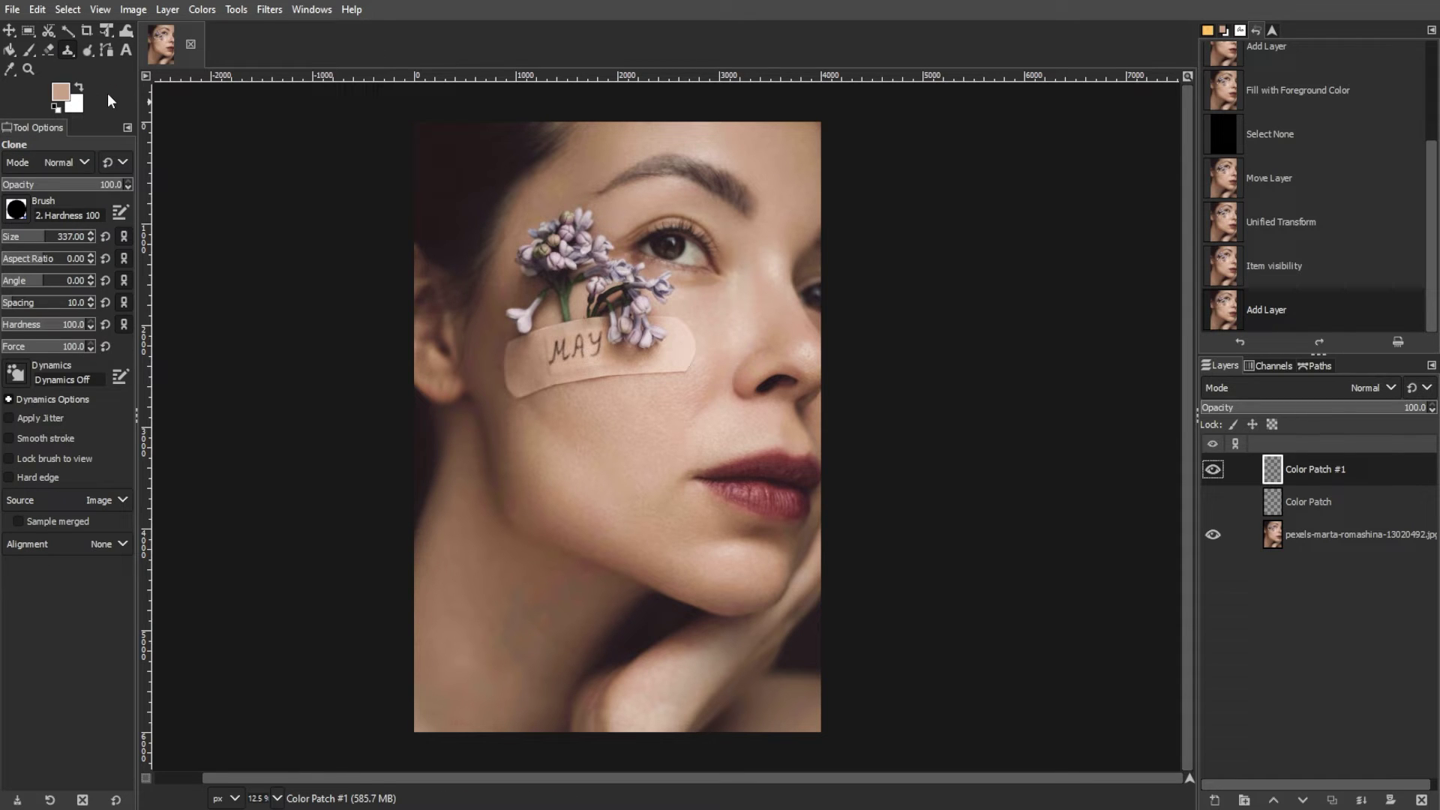
pyautogui.click(19, 523)
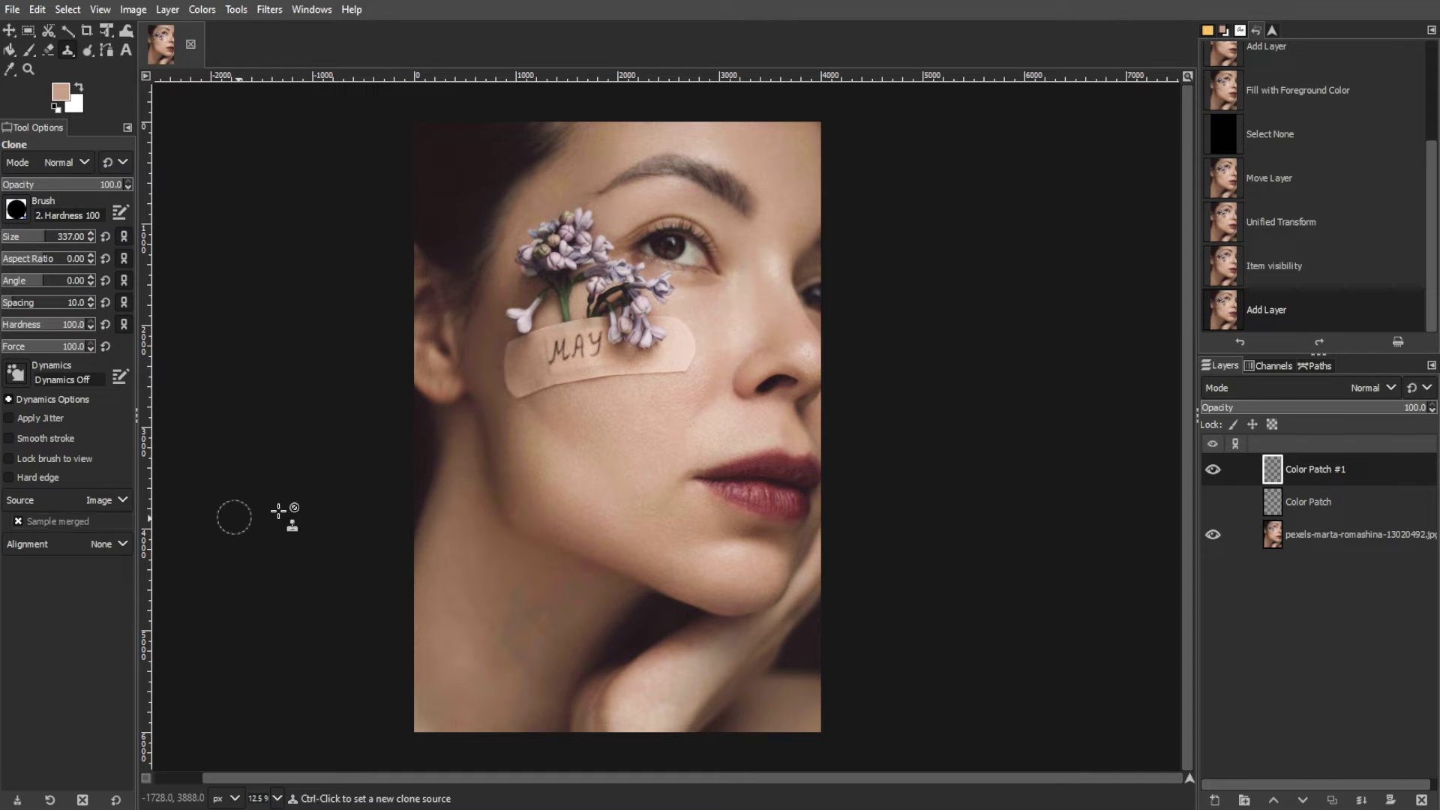
# Shrink the clone brush, set clean fabric as source, and clone over the M's tail.
pyautogui.scroll(3, 565, 369)
pyautogui.click(14, 236)
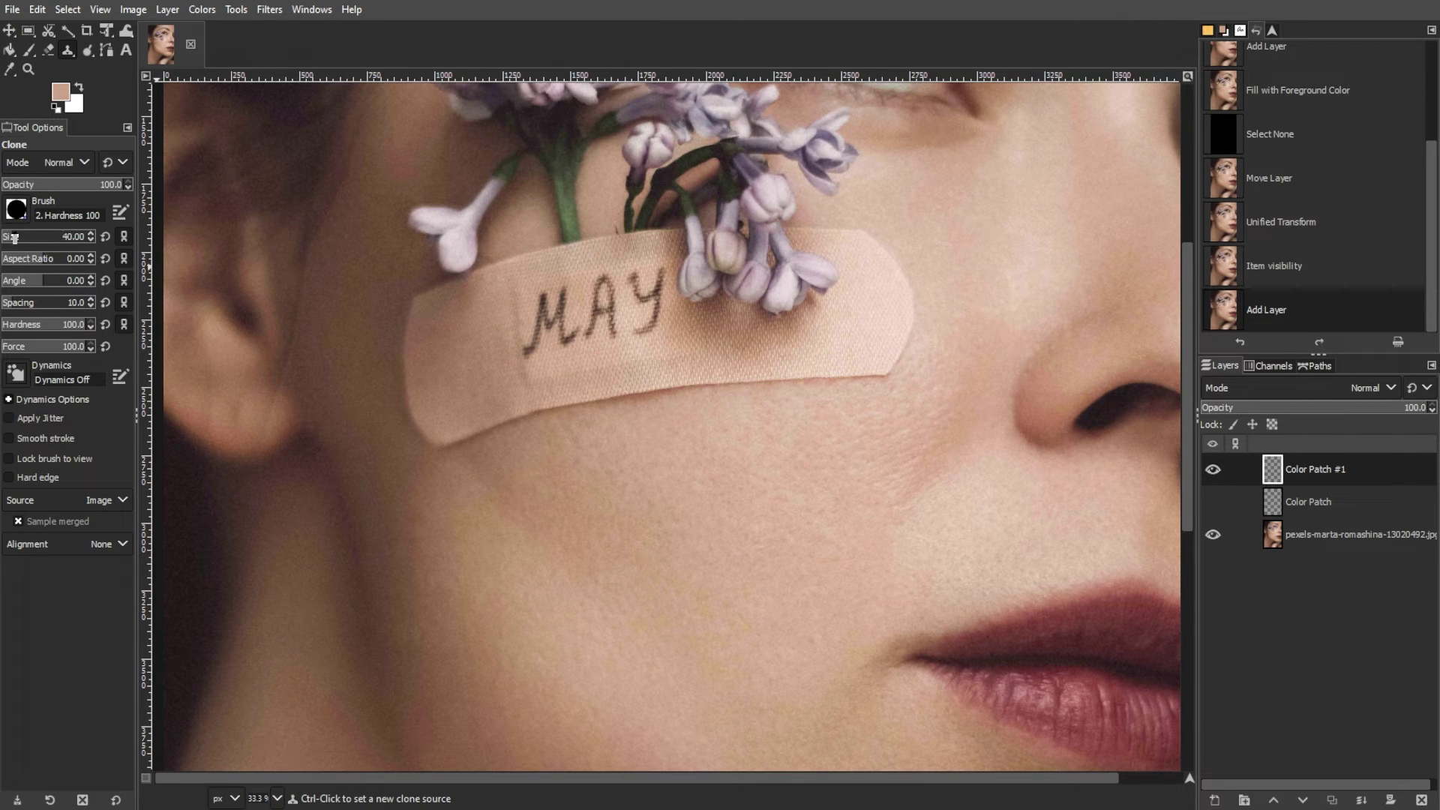
pyautogui.scroll(2, 540, 307)
pyautogui.click(570, 405)
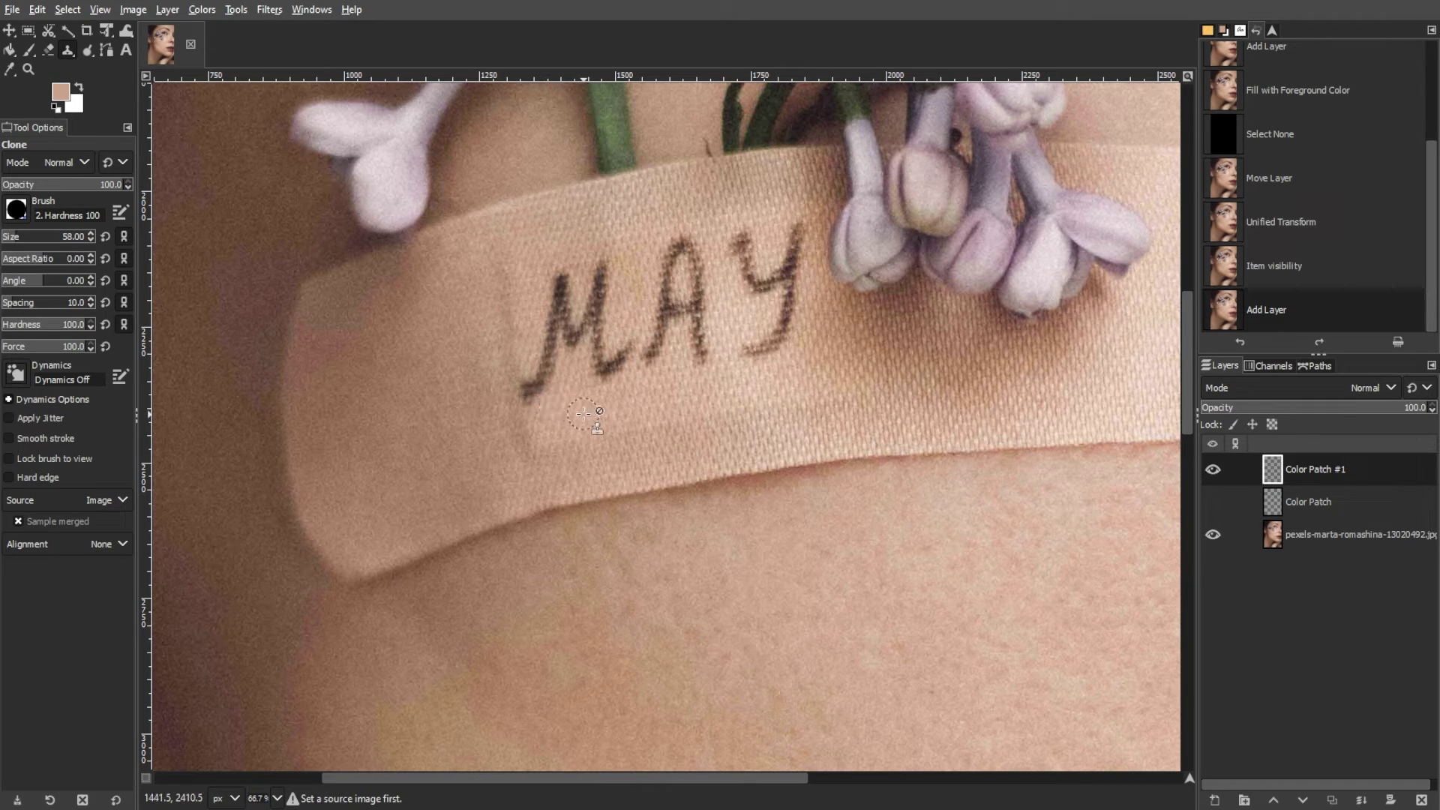
pyautogui.keyDown('ctrl'); pyautogui.click(572, 410); pyautogui.keyUp('ctrl')
pyautogui.click(534, 390)
pyautogui.click(612, 372)
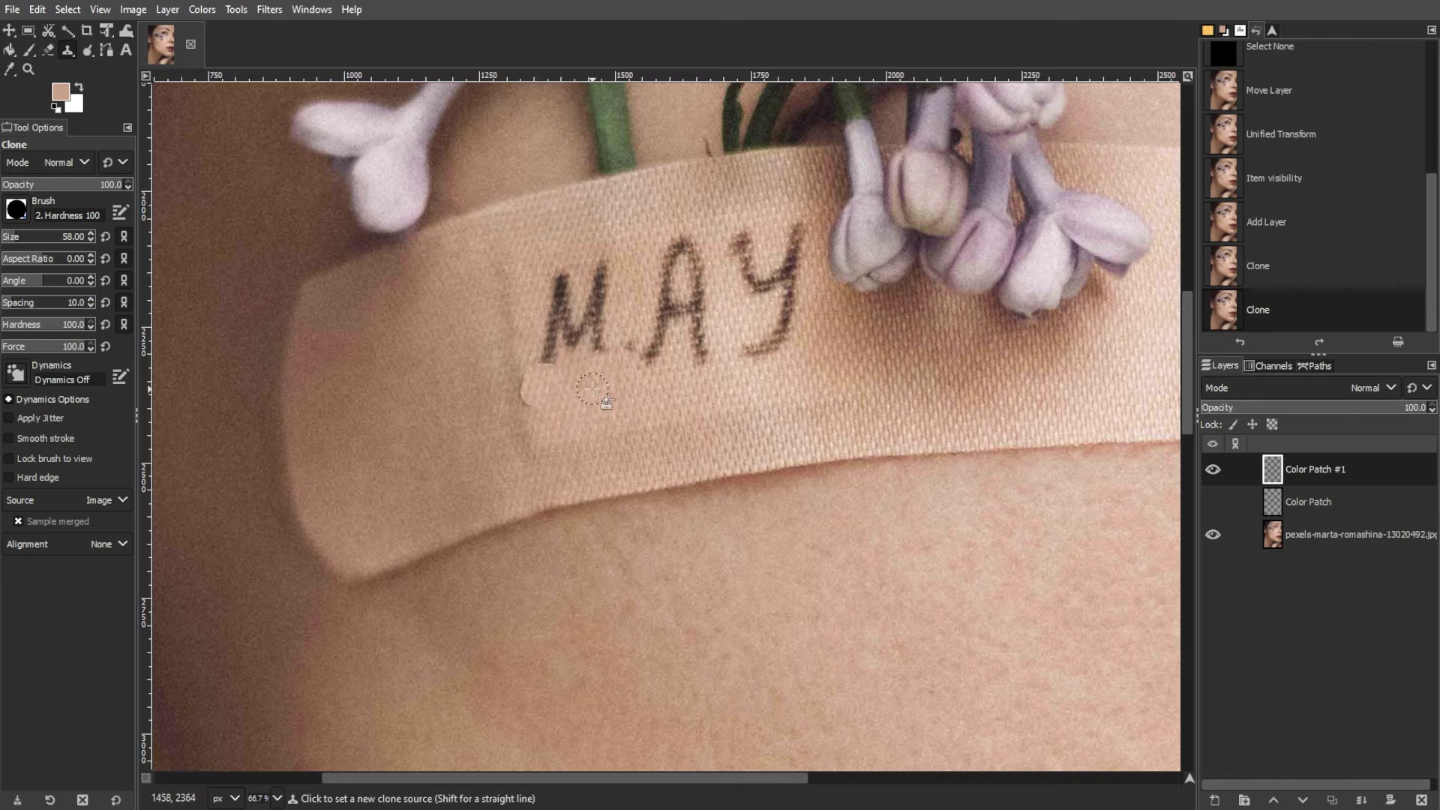
# With a softer, smaller brush, clone over the M's lower strokes and left-edge mark.
pyautogui.click(515, 417)
pyautogui.click(547, 368)
pyautogui.click(16, 209)
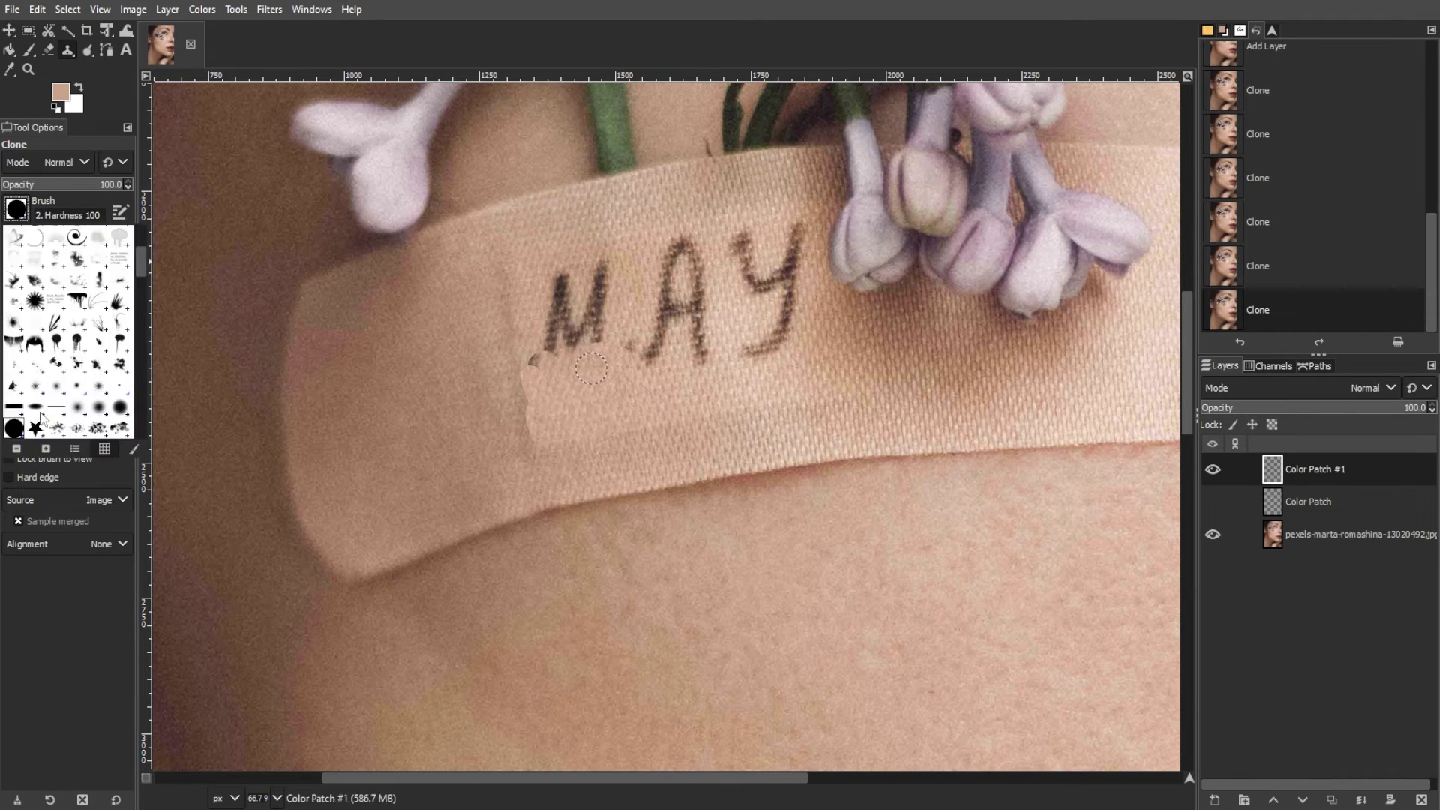
pyautogui.click(30, 247)
pyautogui.click(587, 354)
pyautogui.click(531, 361)
# Paint fabric over the M, A and Y, blending extra texture into the cleaned area.
pyautogui.moveTo(556, 341)
pyautogui.mouseDown()
pyautogui.moveTo(555, 282)
pyautogui.moveTo(592, 291)
pyautogui.moveTo(645, 360)
pyautogui.mouseUp()
pyautogui.moveTo(660, 255)
pyautogui.mouseDown()
pyautogui.moveTo(679, 277)
pyautogui.moveTo(652, 364)
pyautogui.moveTo(724, 262)
pyautogui.moveTo(705, 322)
pyautogui.mouseUp()
pyautogui.moveTo(735, 240); pyautogui.dragTo(772, 360)
pyautogui.moveTo(795, 247)
pyautogui.mouseDown()
pyautogui.moveTo(758, 352)
pyautogui.moveTo(793, 298)
pyautogui.moveTo(742, 240)
pyautogui.mouseUp()
pyautogui.press('1')
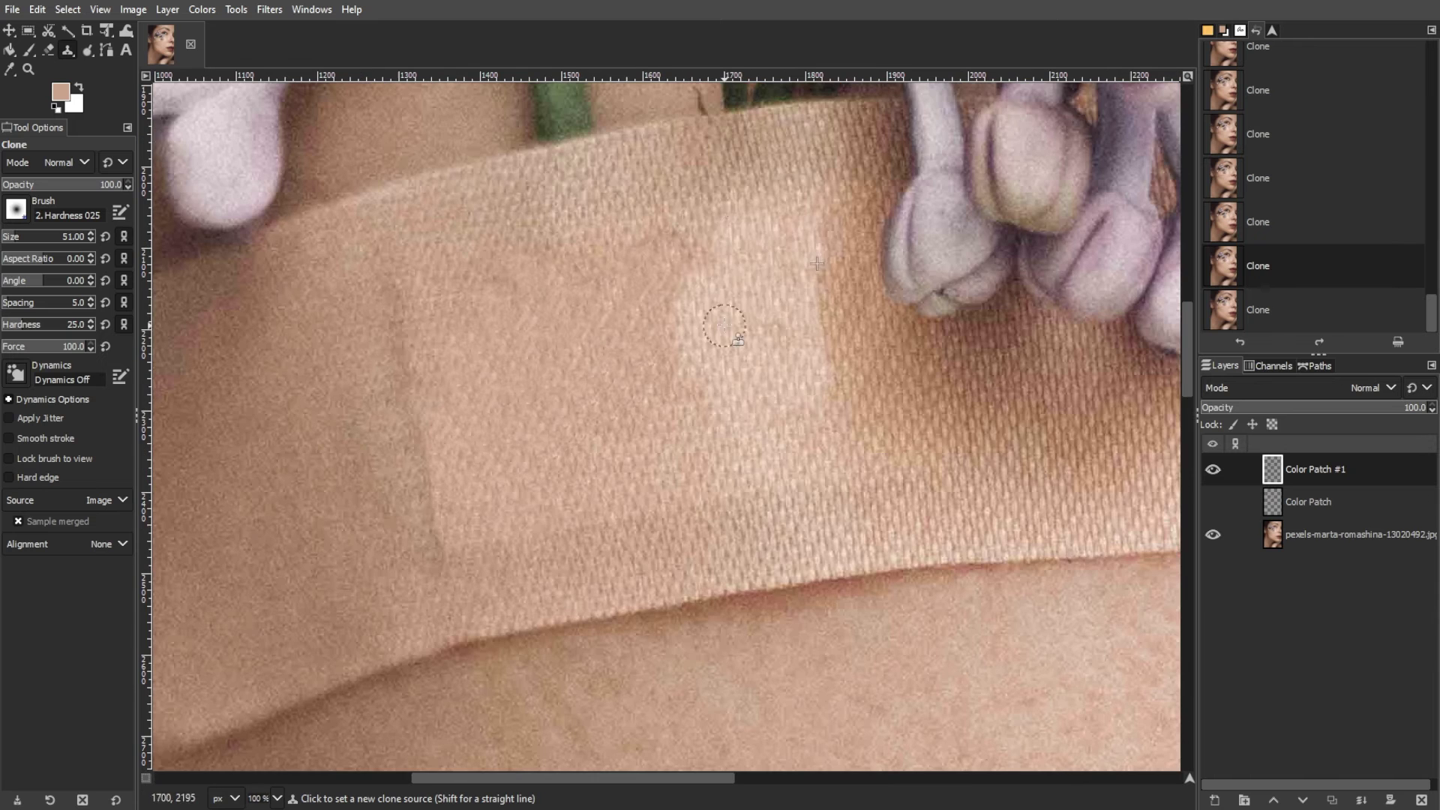
pyautogui.moveTo(821, 278); pyautogui.dragTo(823, 363)
pyautogui.hotkey('shift', 'ctrl', 'j')
# Flip Color Patch #1 on and off to compare, leave it hidden, and select the photo layer.
pyautogui.press('m')
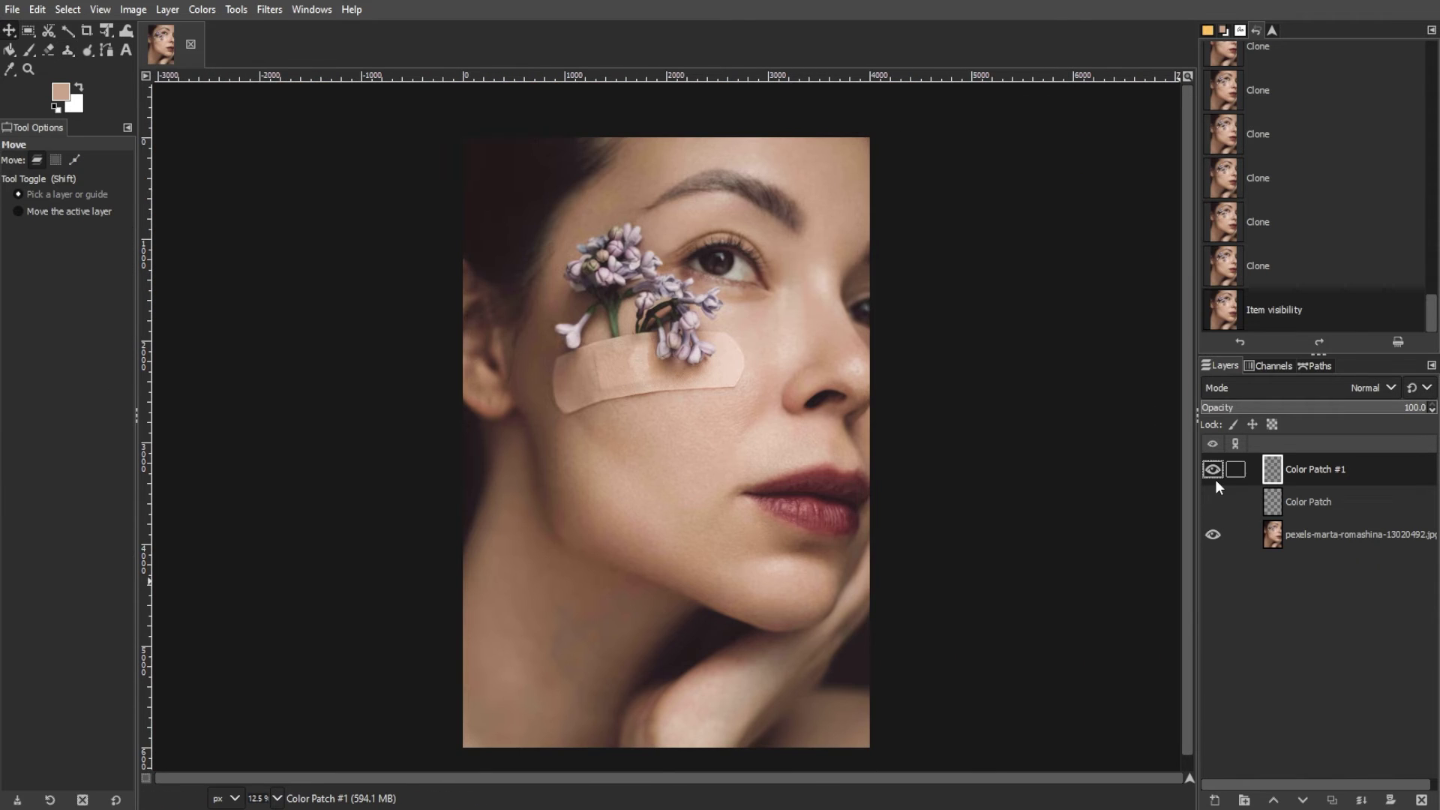
pyautogui.click(1213, 469)
pyautogui.click(1212, 470)
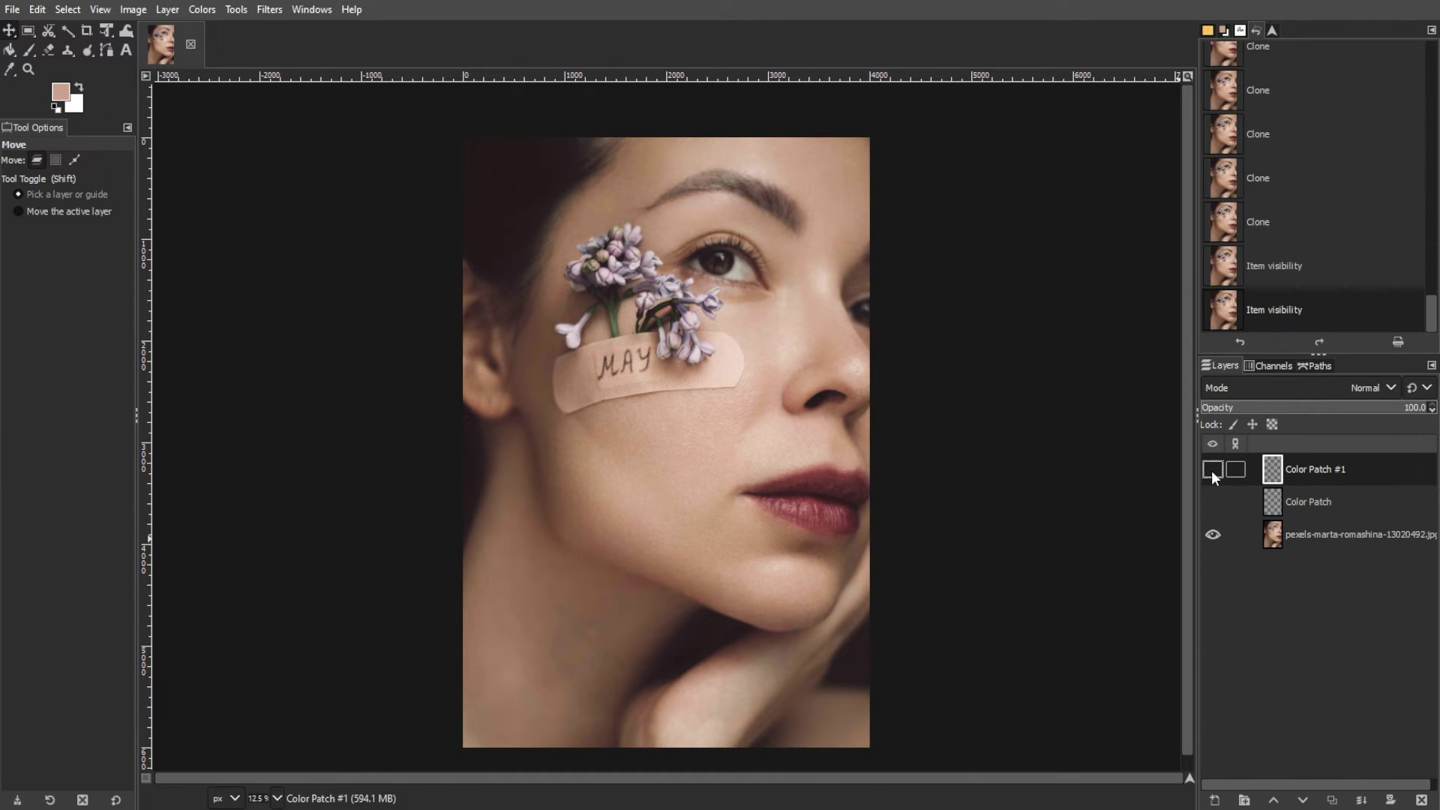
pyautogui.click(1212, 471)
pyautogui.click(1212, 470)
pyautogui.click(1212, 471)
pyautogui.click(1212, 470)
pyautogui.click(1212, 470)
pyautogui.click(1212, 471)
pyautogui.click(1326, 543)
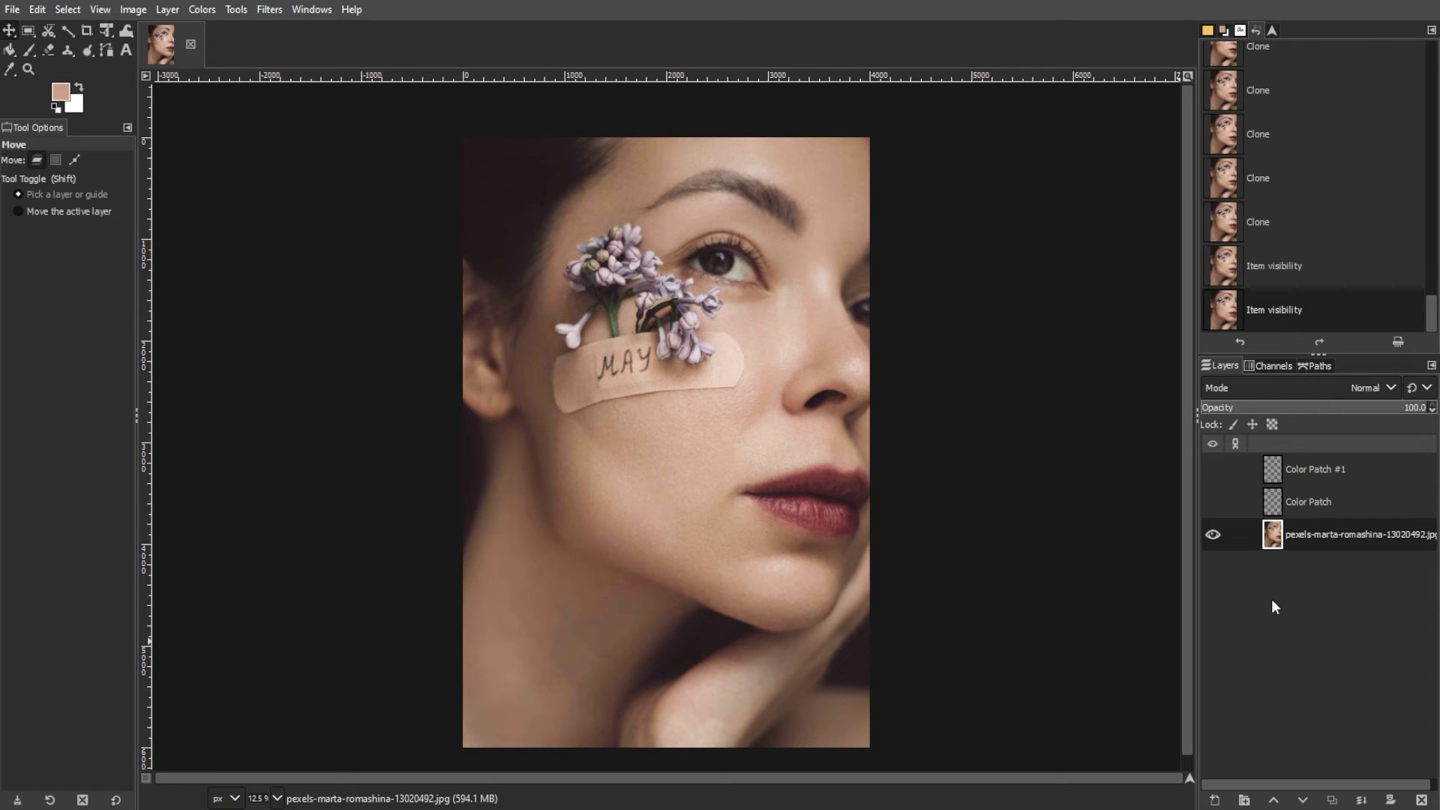
# Select a rectangle around MAY on the original photo layer.
pyautogui.press('r')
pyautogui.scroll(3, 614, 367)
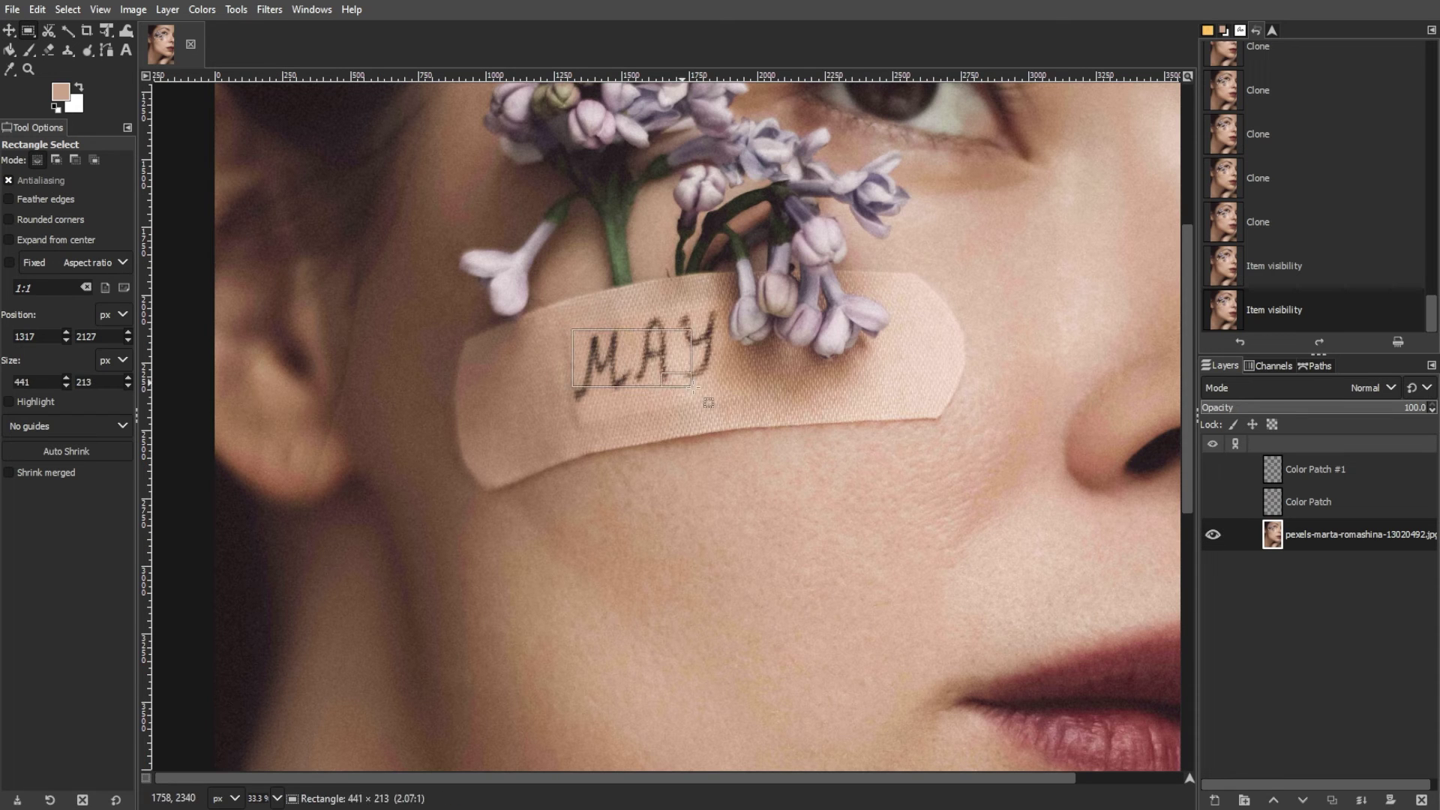
pyautogui.moveTo(571, 330); pyautogui.dragTo(720, 403)
pyautogui.moveTo(570, 312); pyautogui.dragTo(722, 408)
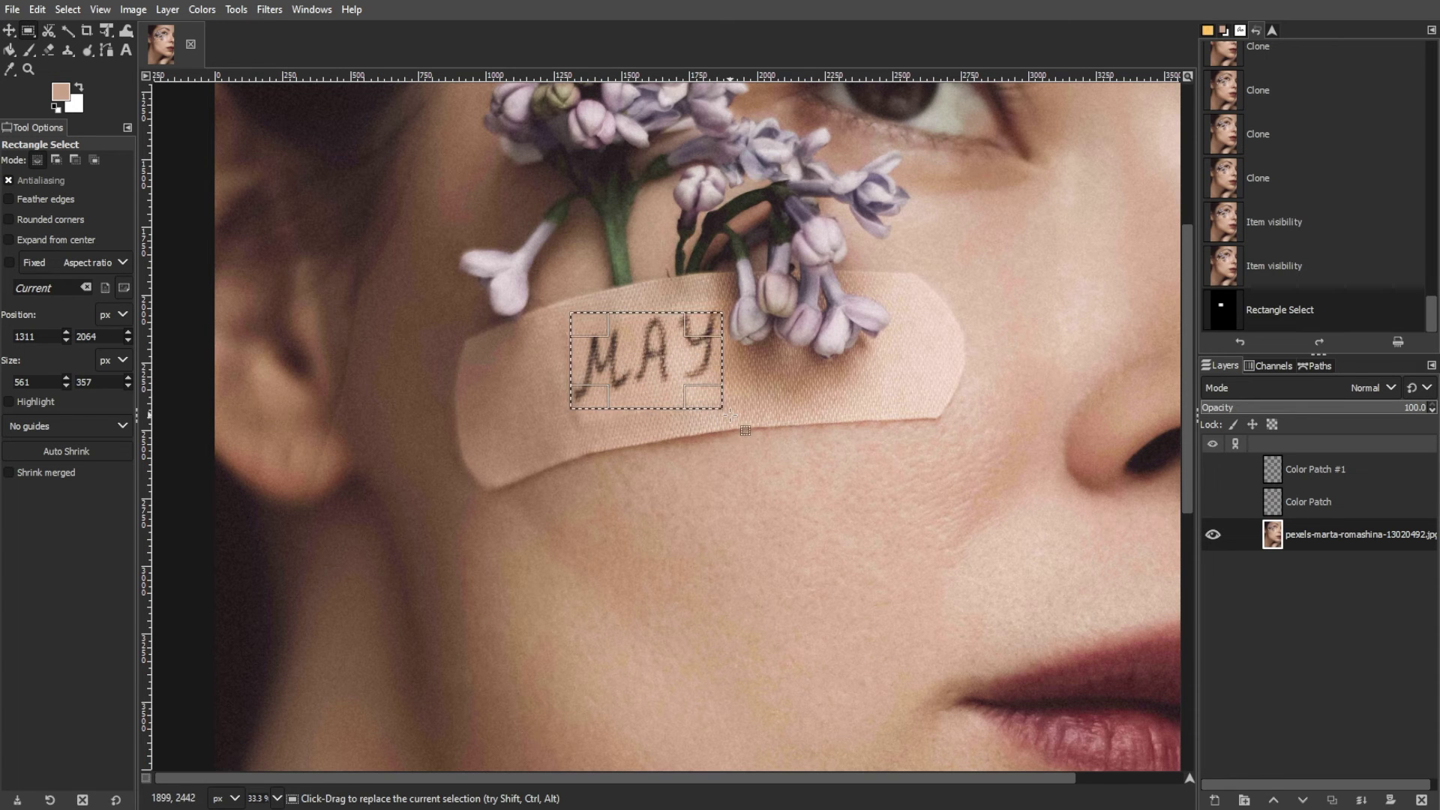
pyautogui.press('Return')
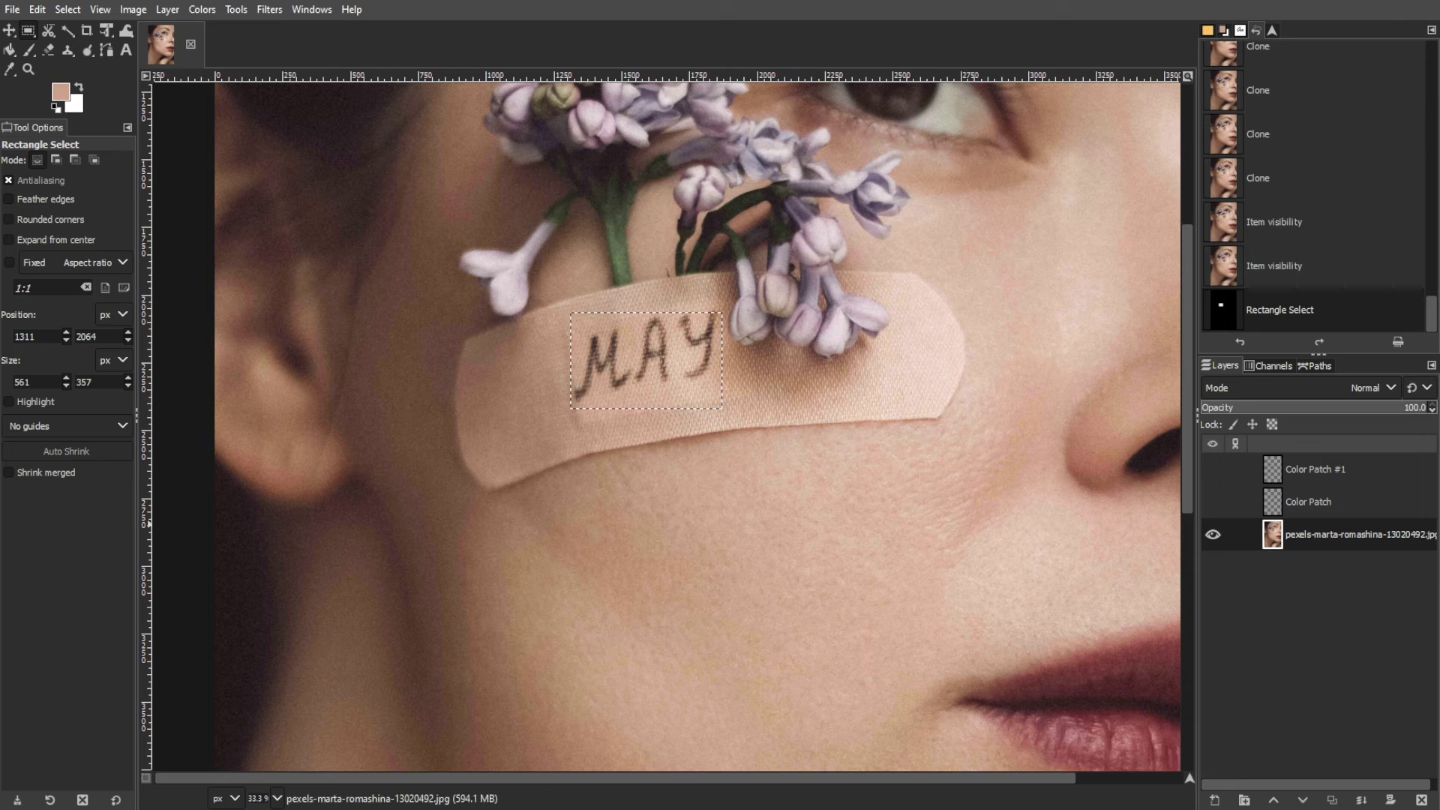
# Bring up the Filters > Enhance > Heal selection settings and move them aside.
pyautogui.click(264, 13)
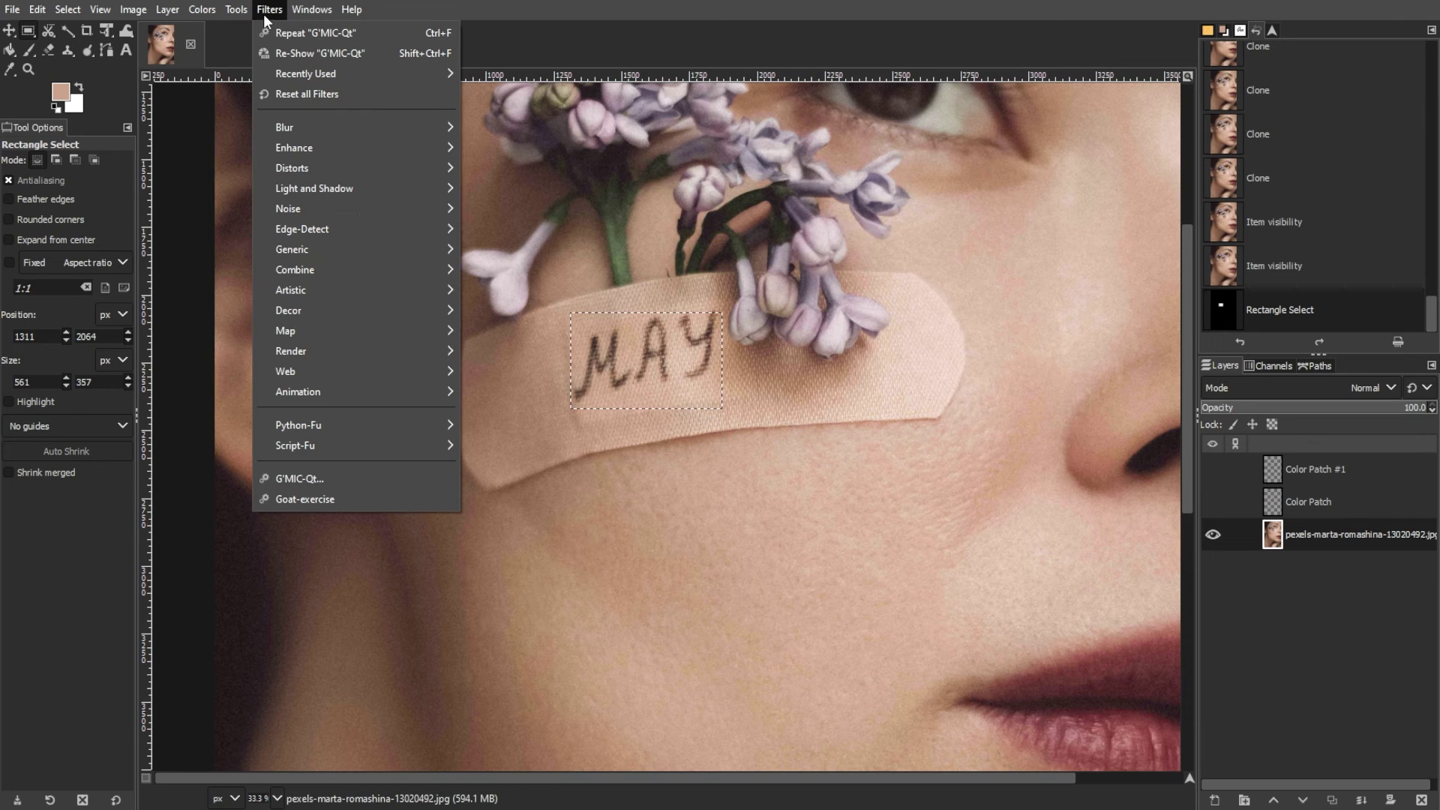
pyautogui.moveTo(295, 147)
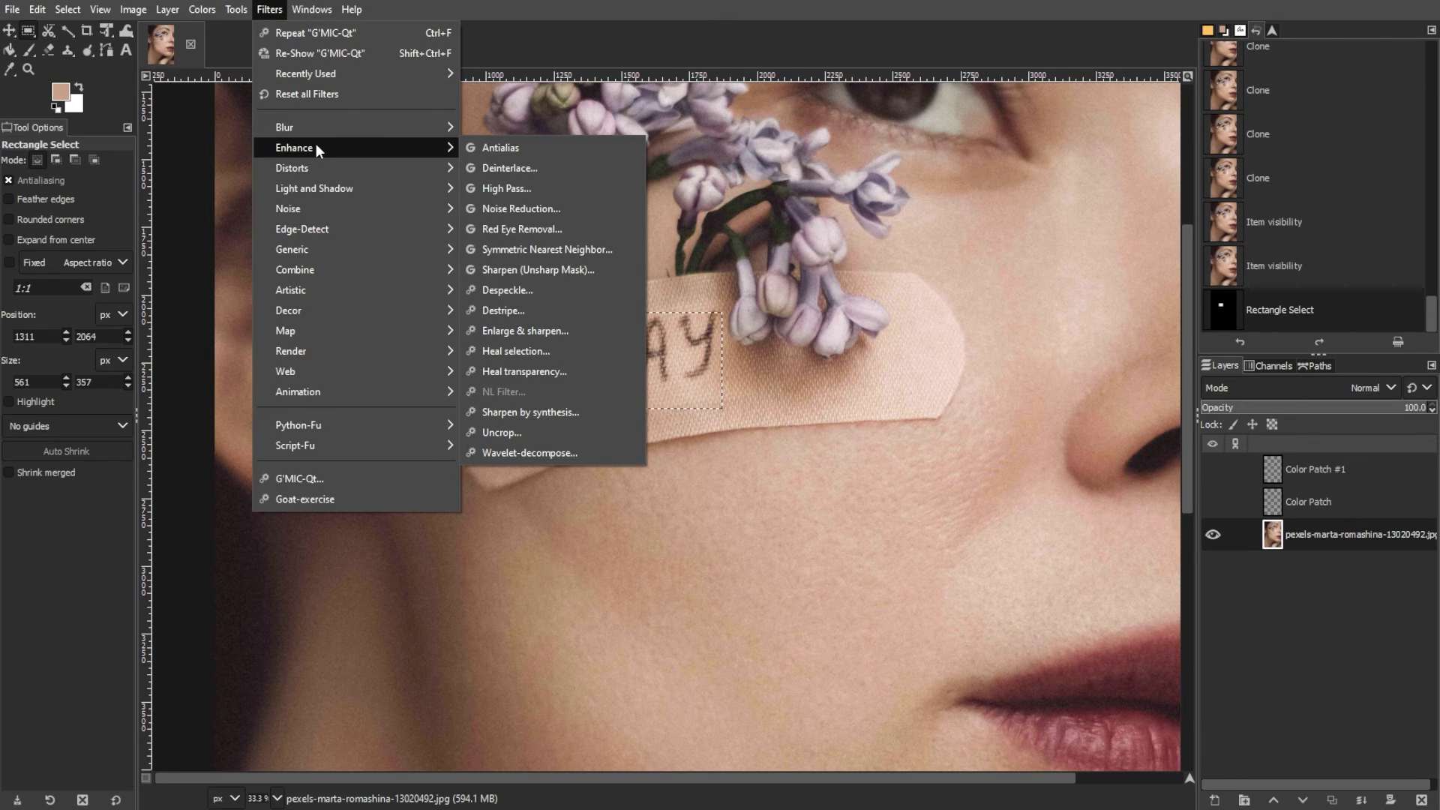
pyautogui.click(552, 354)
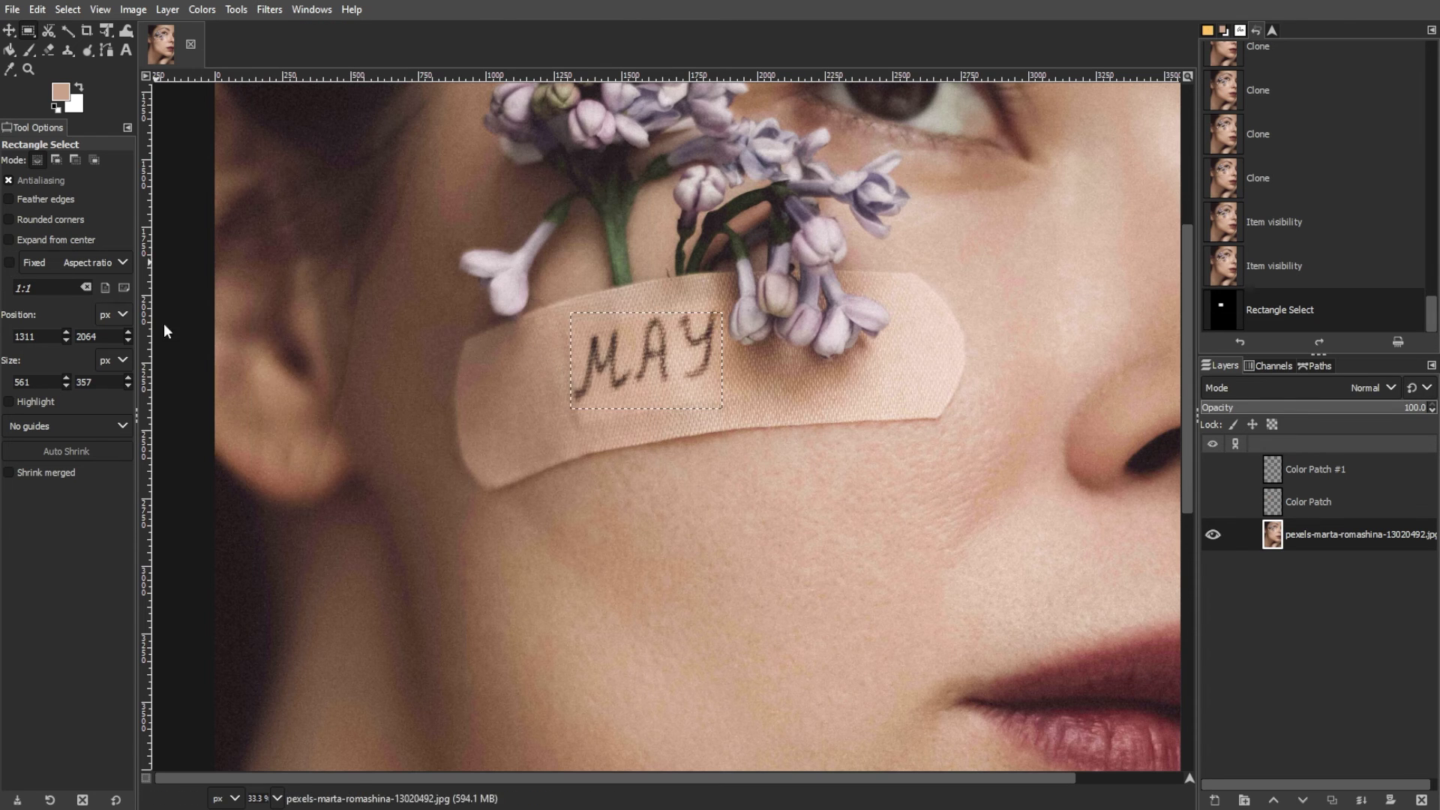
pyautogui.moveTo(438, 328); pyautogui.dragTo(293, 179)
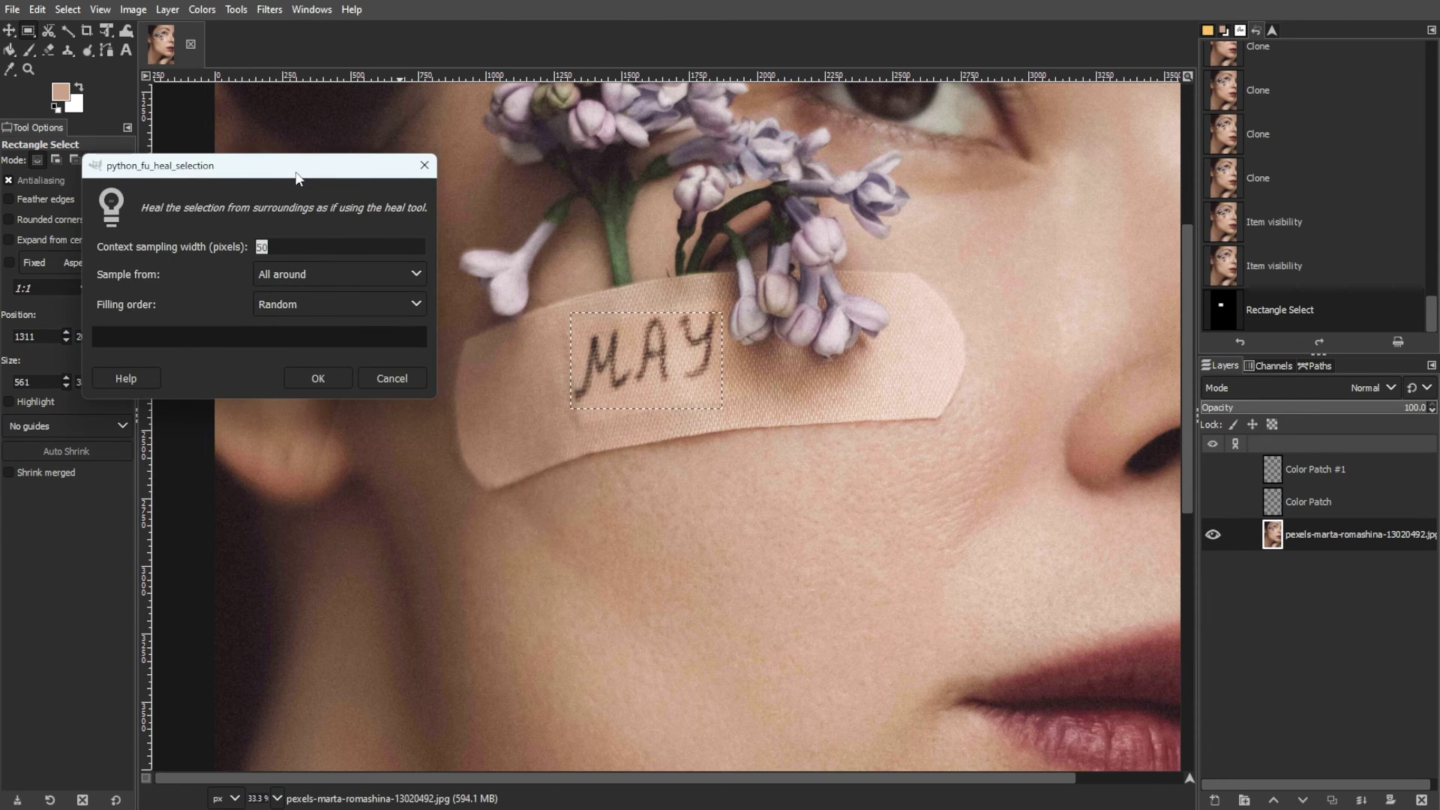
# Run Heal selection, dismiss the procedure-not-found error, cancel, and clear the selection.
pyautogui.click(326, 379)
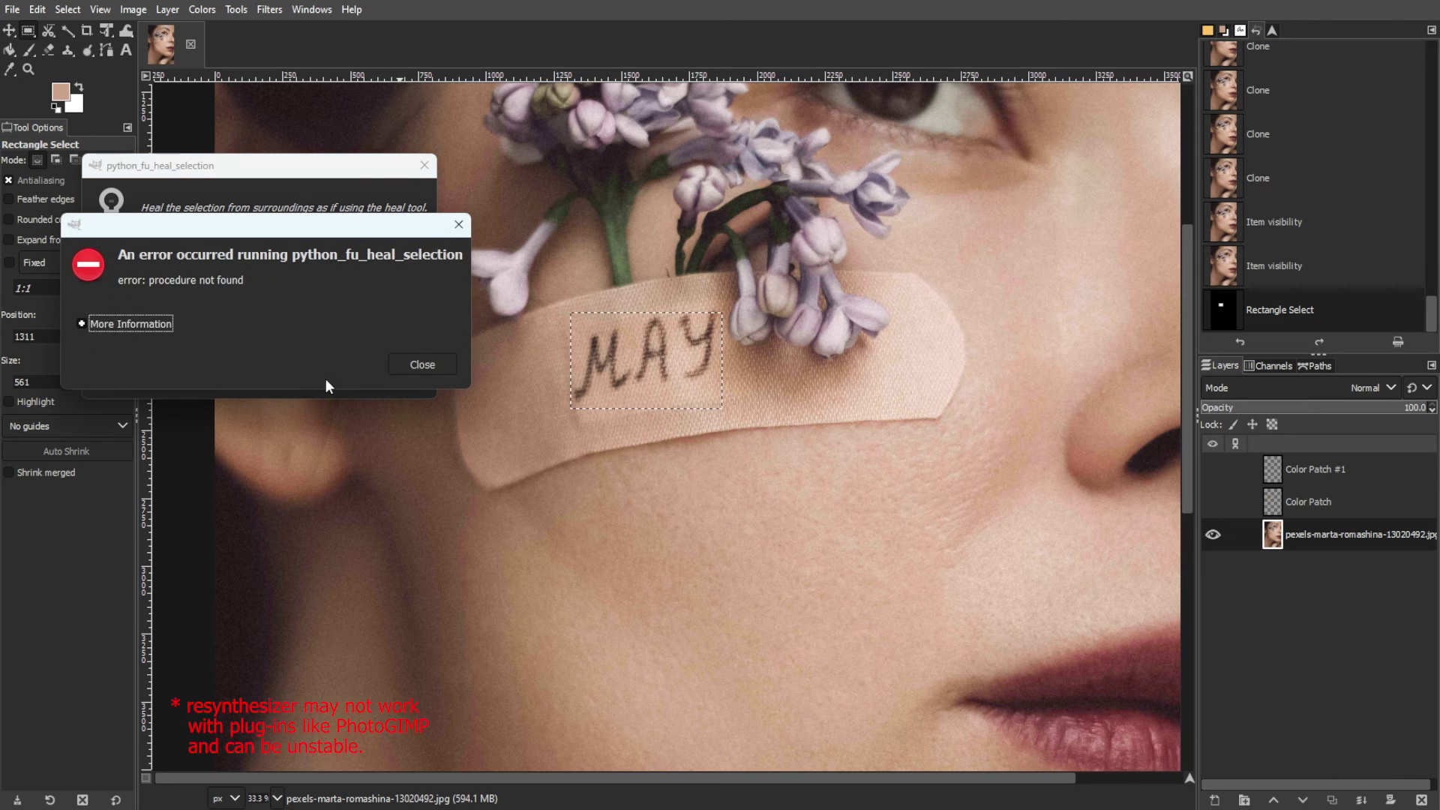
pyautogui.click(418, 369)
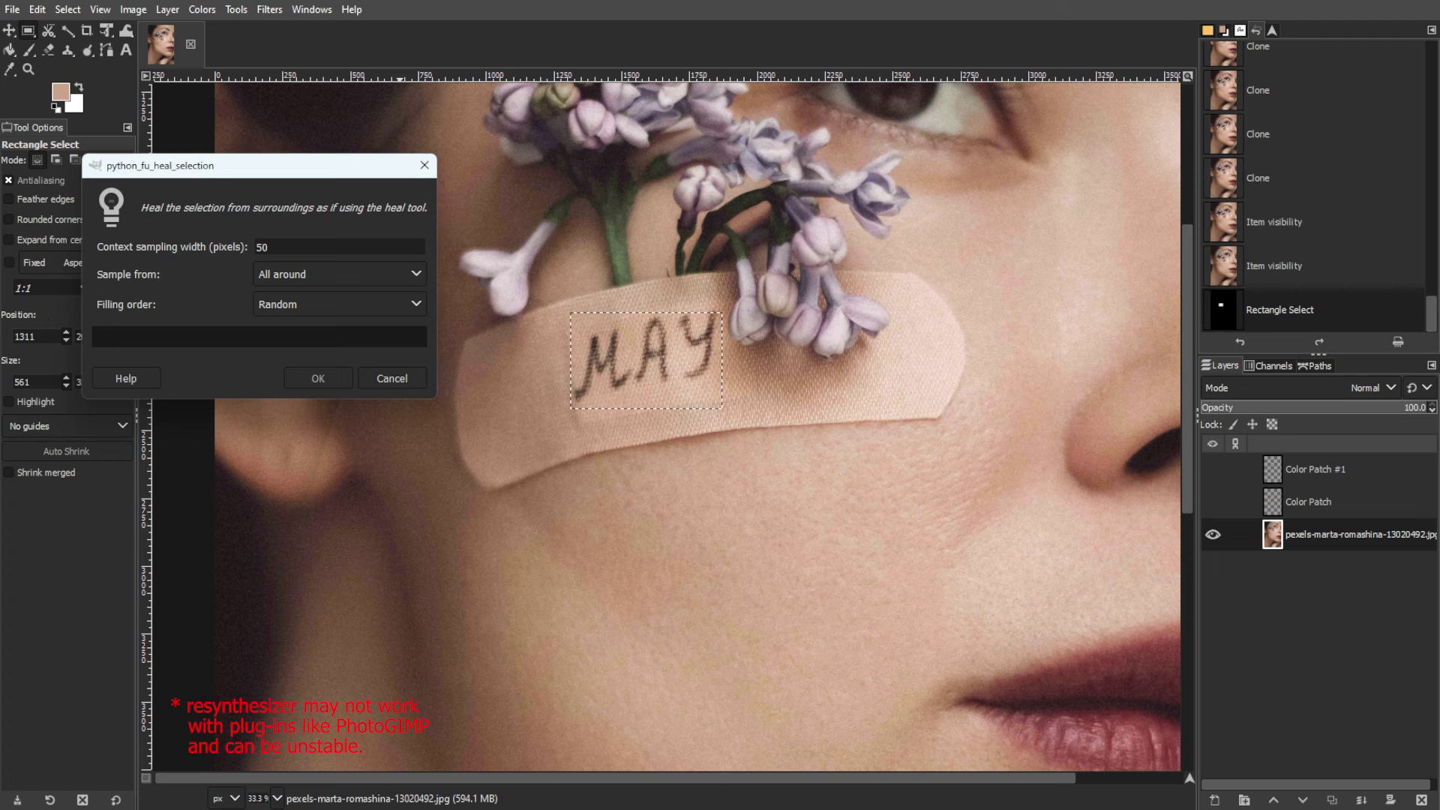
pyautogui.click(386, 381)
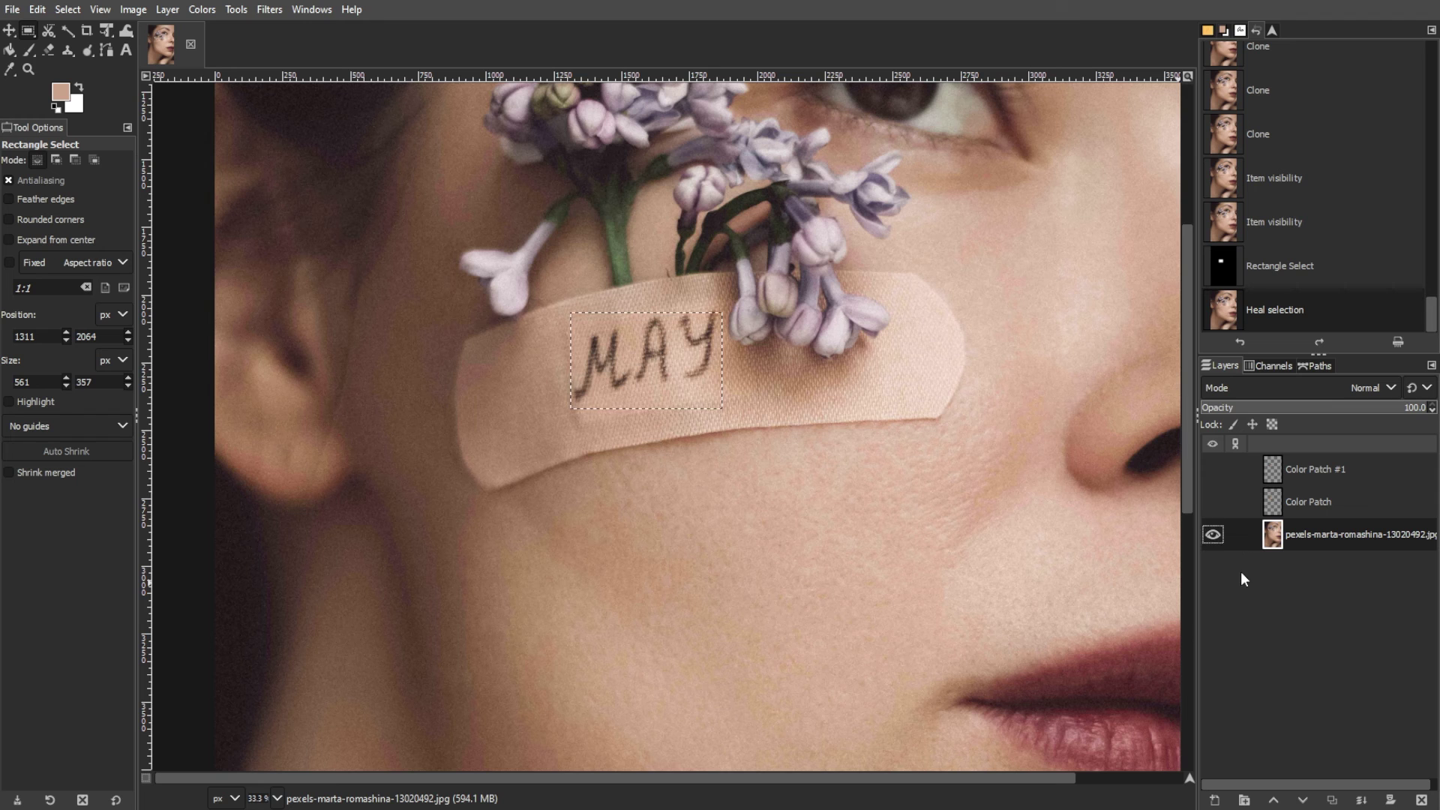
pyautogui.hotkey('ctrl', 'shift', 'a')
# Show Color Patch #1 again and scroll around the portrait to check the lettering-free bandage.
pyautogui.click(1212, 470)
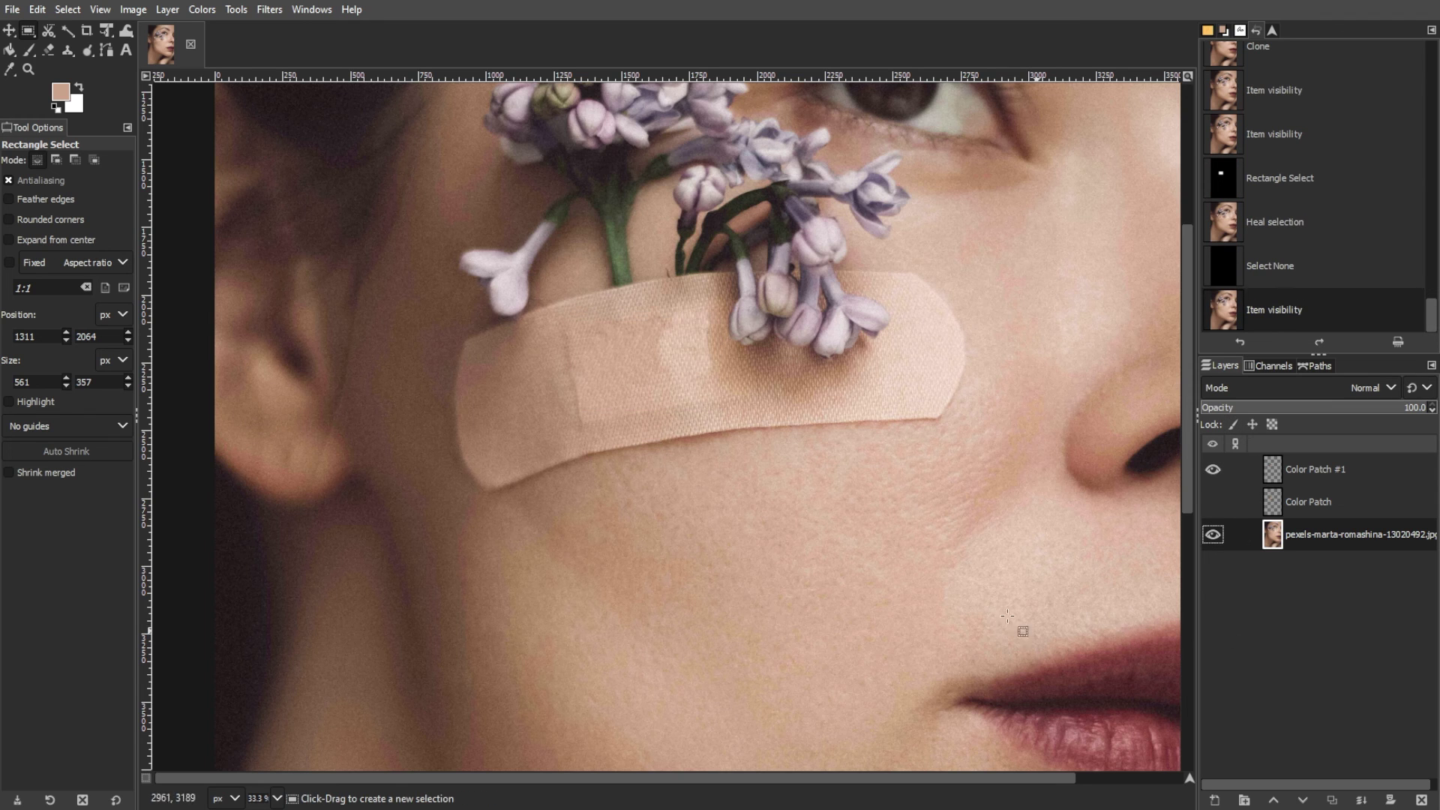
pyautogui.scroll(-2, 1007, 619)
pyautogui.scroll(-1, 1008, 623)
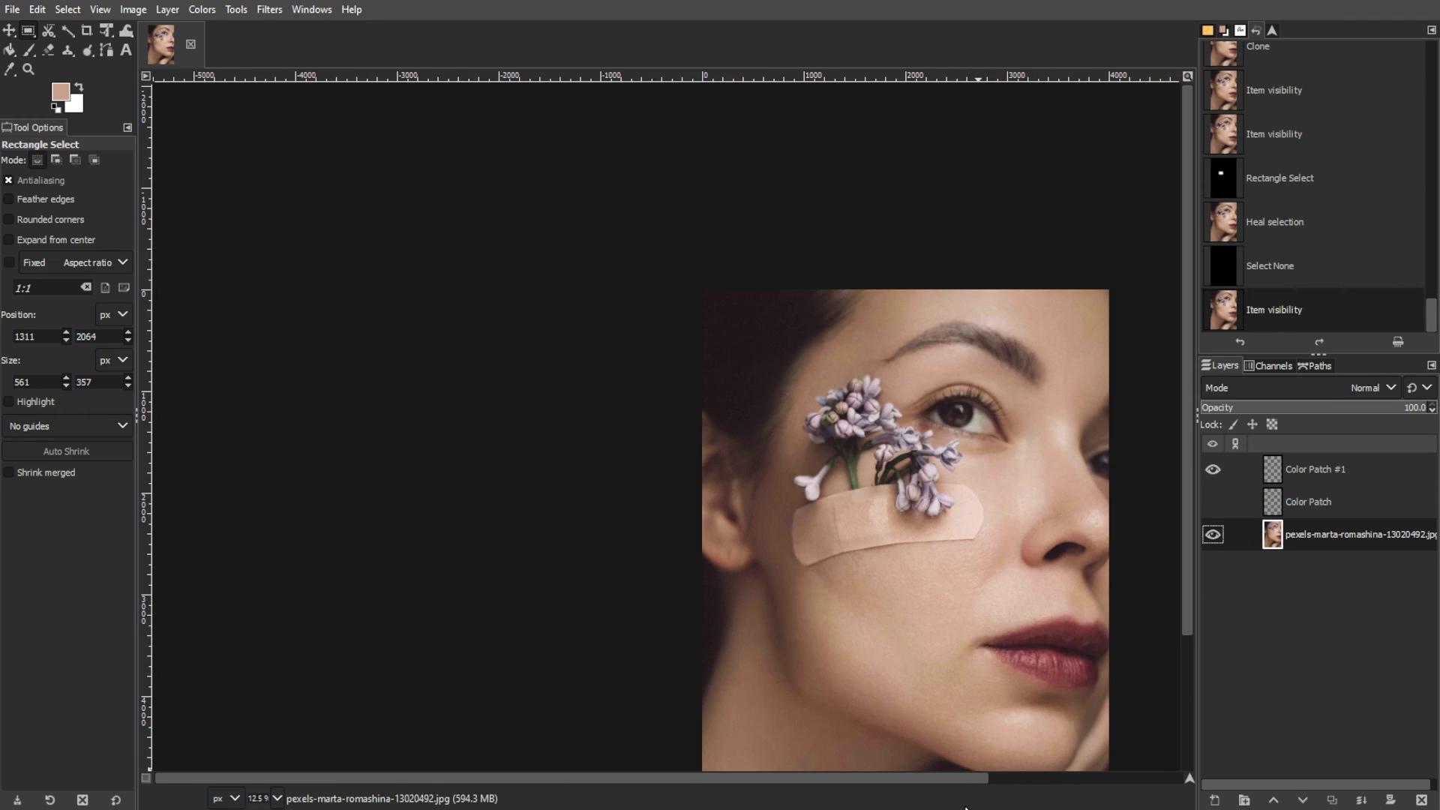
pyautogui.hscroll(2, 967, 778)
pyautogui.scroll(-2, 863, 675)
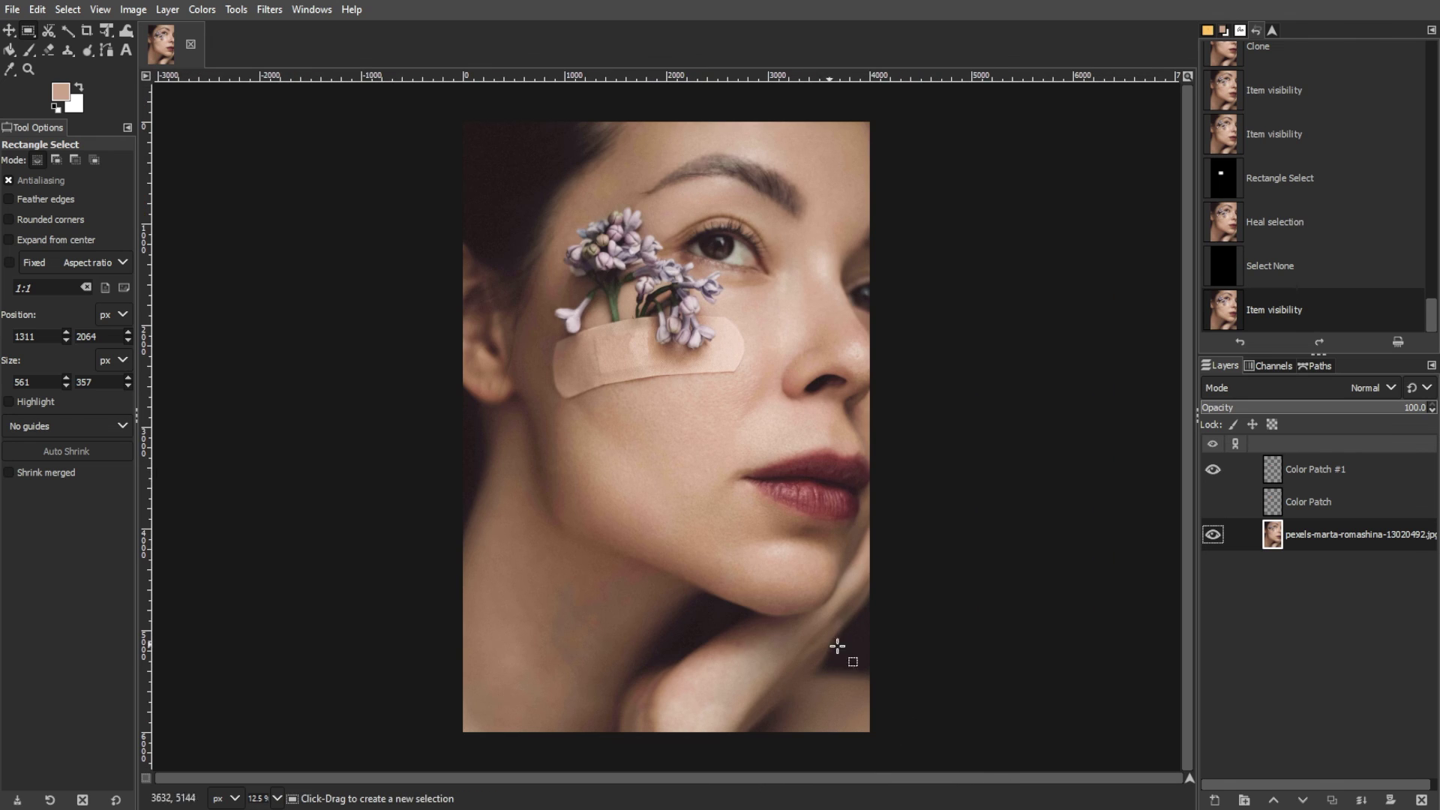